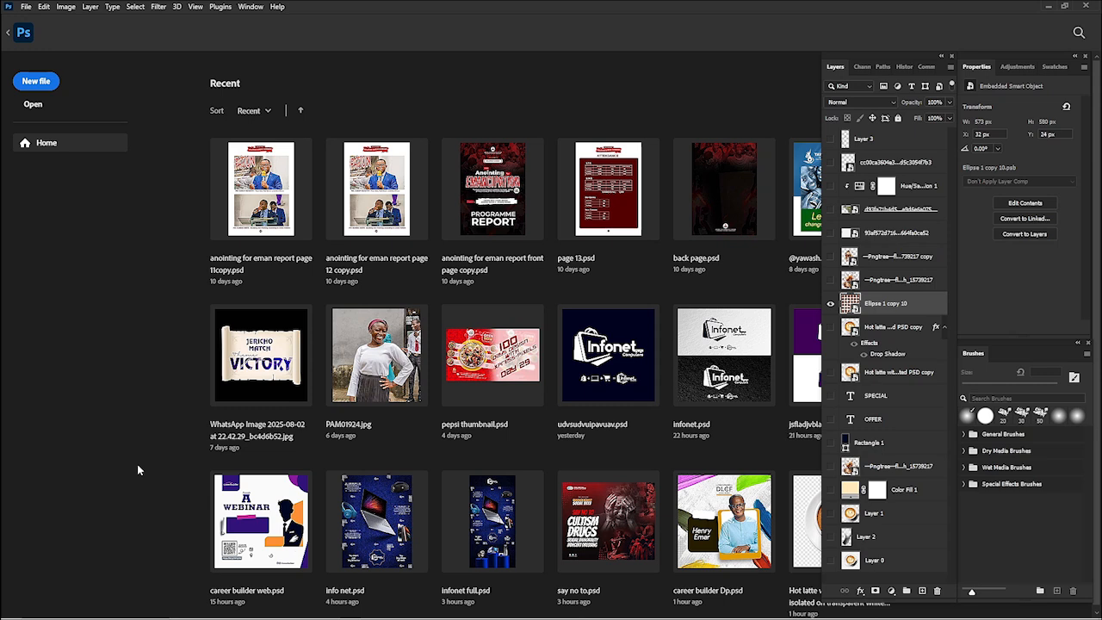
- Create a new 1024 x 1024 px document at 72 ppi with a transparent background
{"action": "mouse_move", "coordinate": [12, 613]}
{"action": "left_click", "coordinate": [35, 80]}
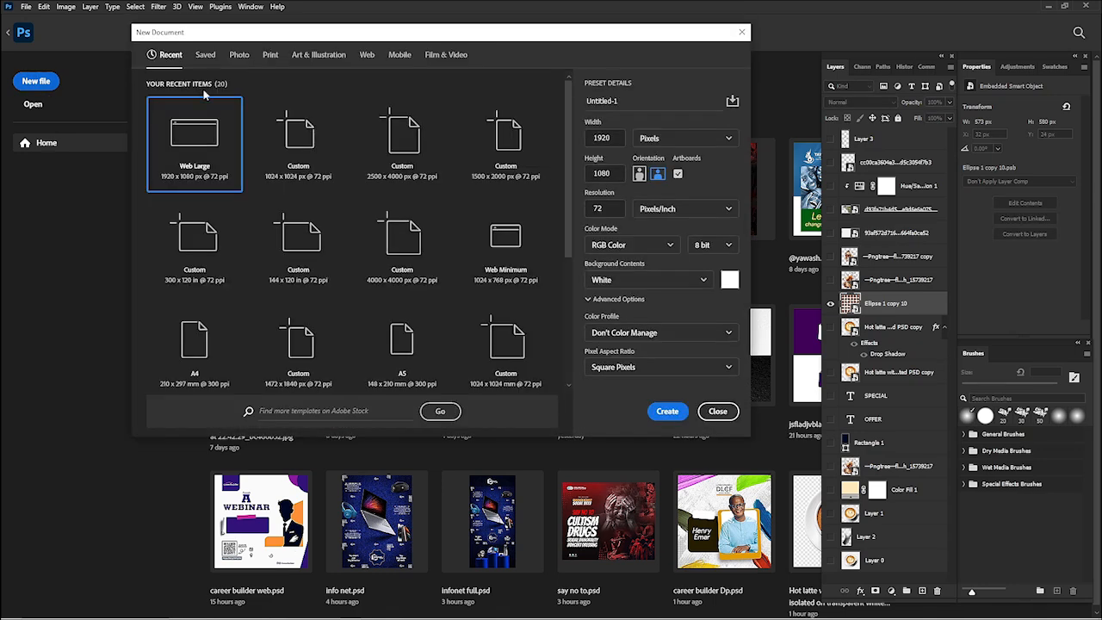
{"action": "left_click", "coordinate": [290, 162]}
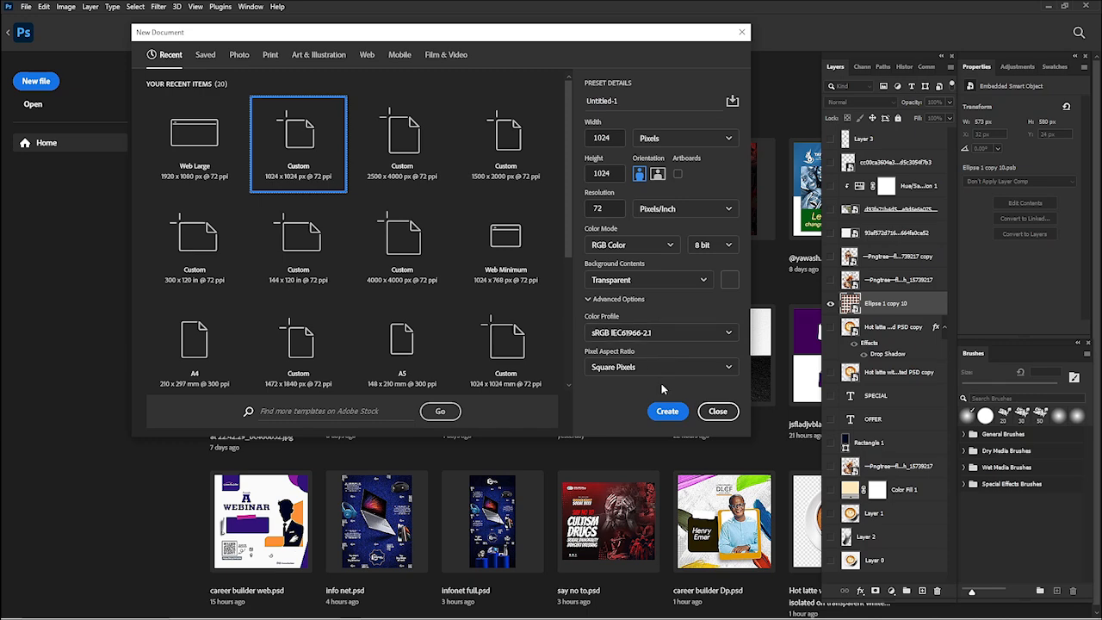
{"action": "left_click", "coordinate": [665, 417]}
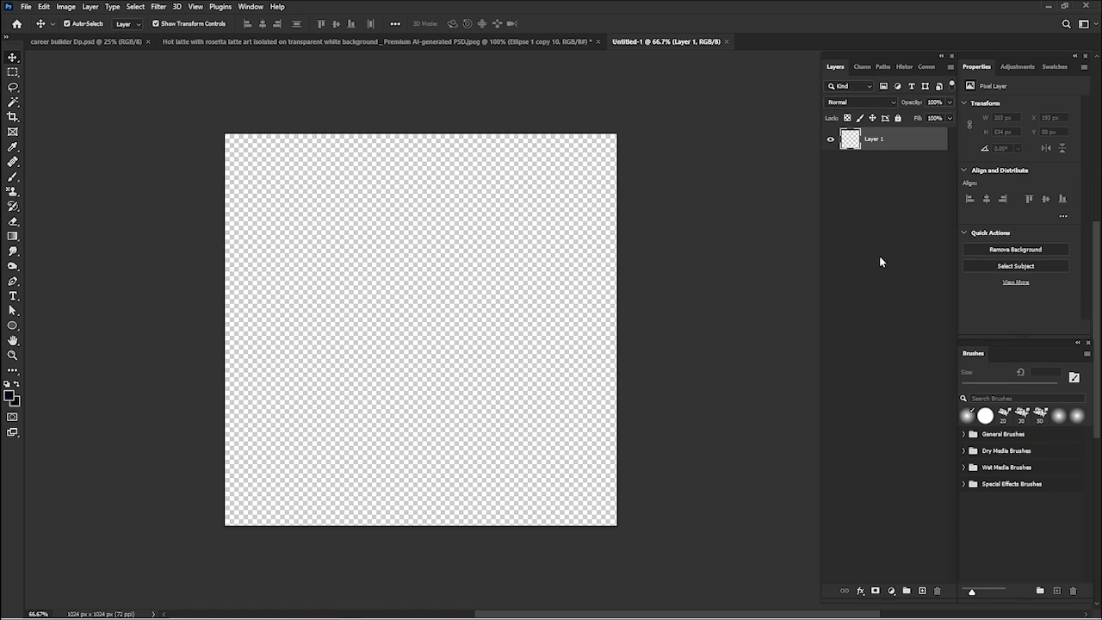
- Add a Solid Color fill layer in cream #ffe9ba as the background
{"action": "left_click", "coordinate": [892, 591]}
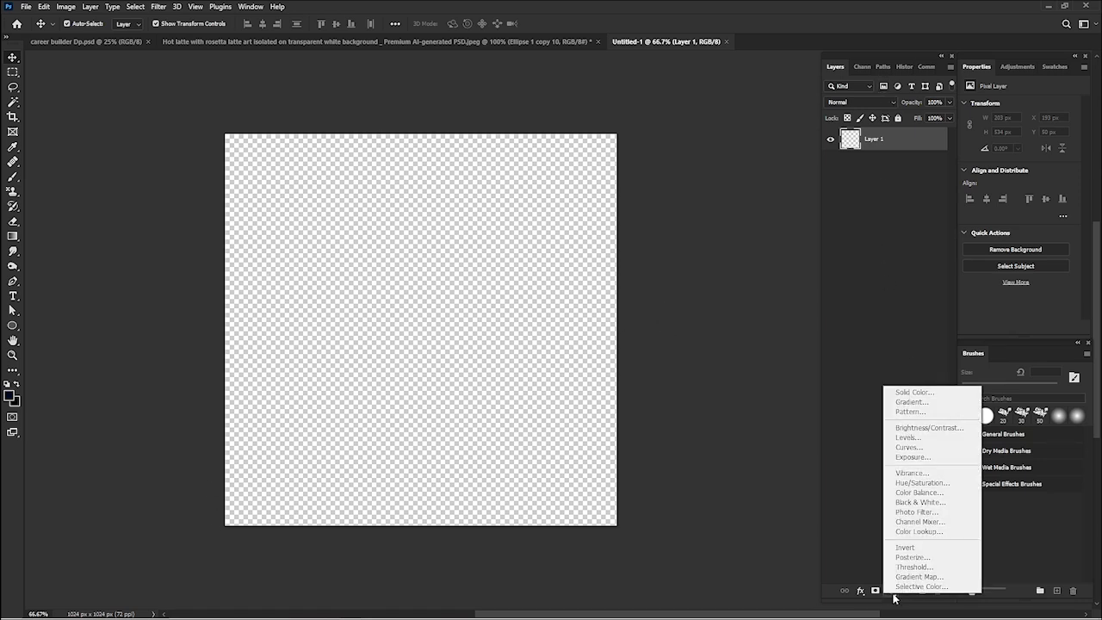
{"action": "left_click", "coordinate": [902, 392]}
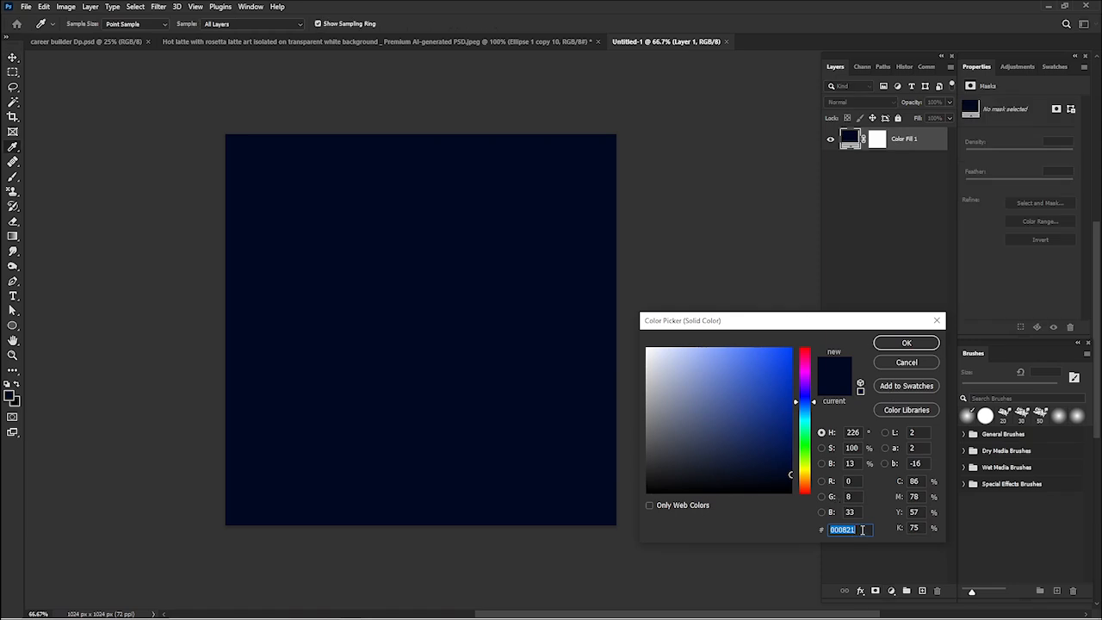
{"action": "type", "text": "ffe"}
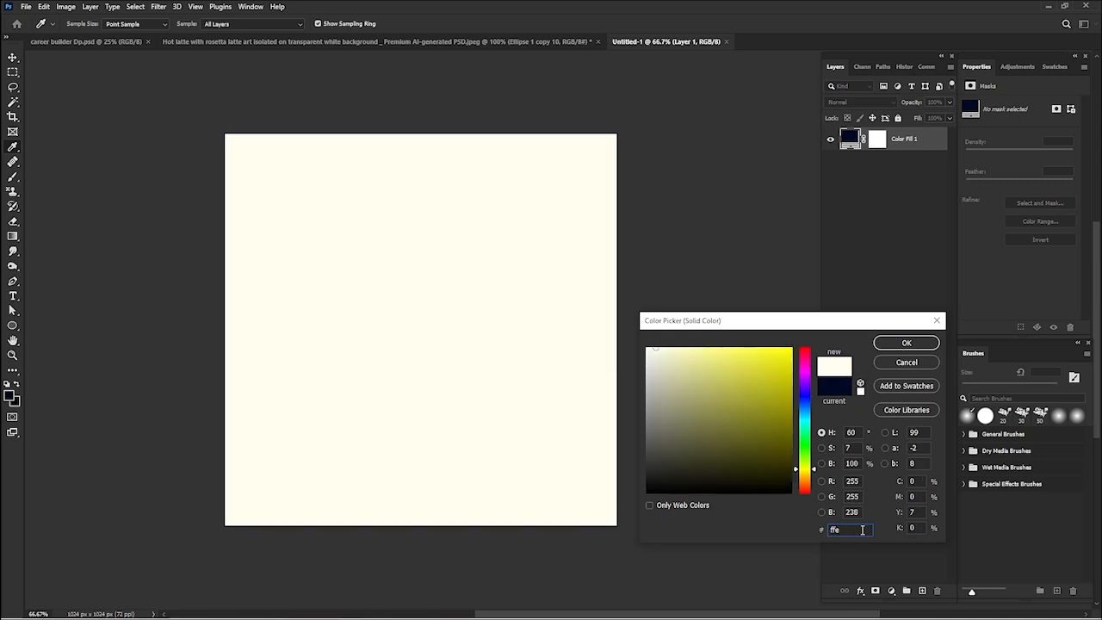
{"action": "type", "text": "9ba"}
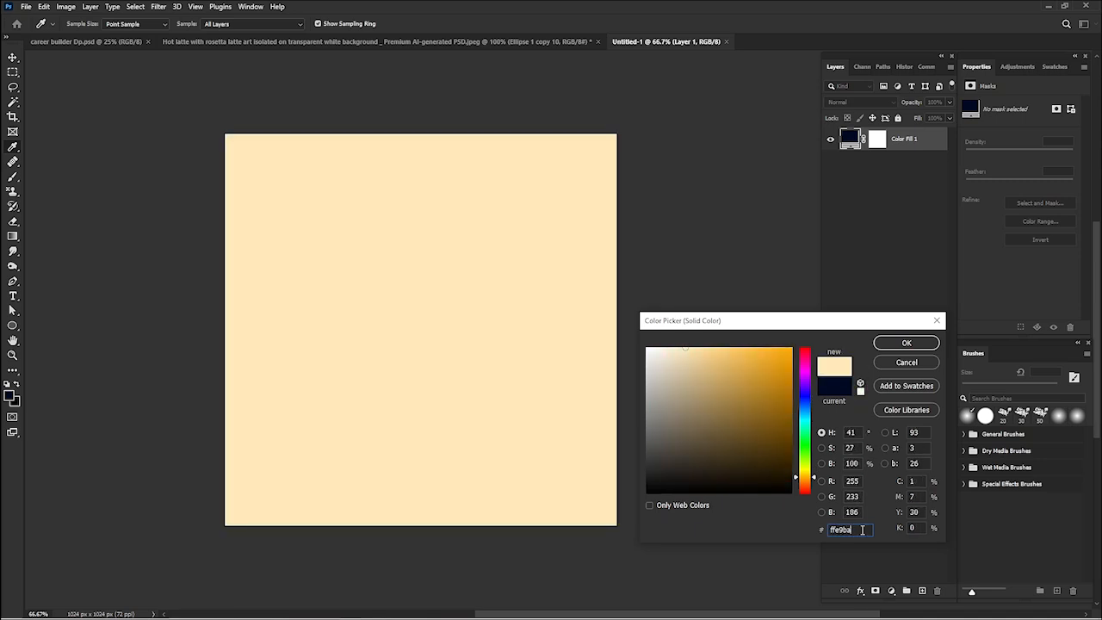
{"action": "left_click", "coordinate": [904, 344]}
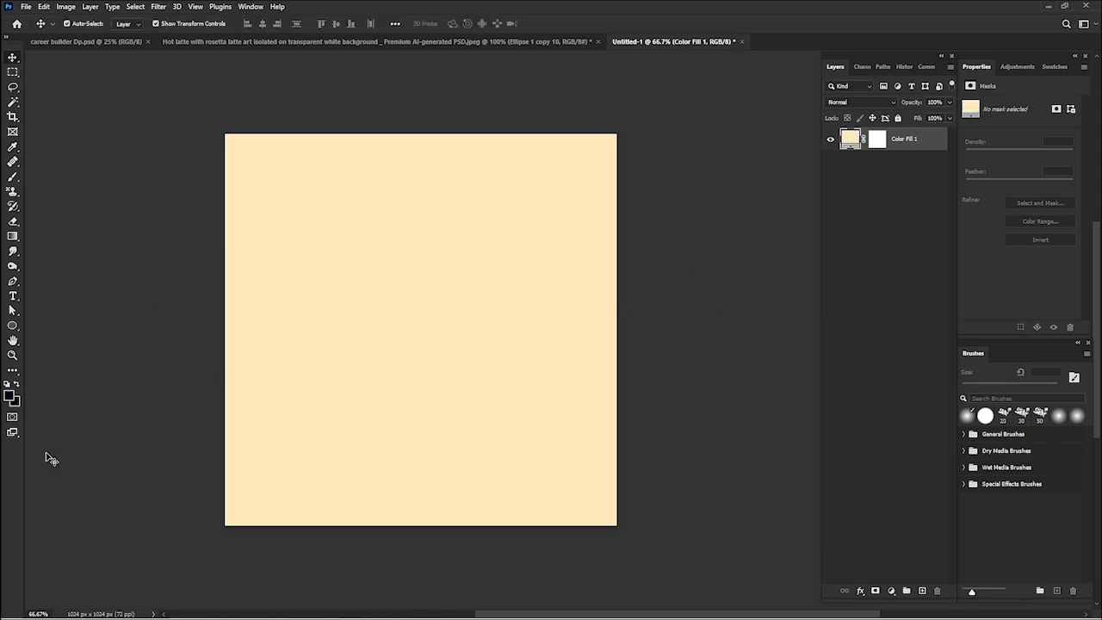
- Place the hot latte image from the 3D Objects folder, scaled to about 112%, in the lower middle of the canvas
{"action": "mouse_move", "coordinate": [367, 616]}
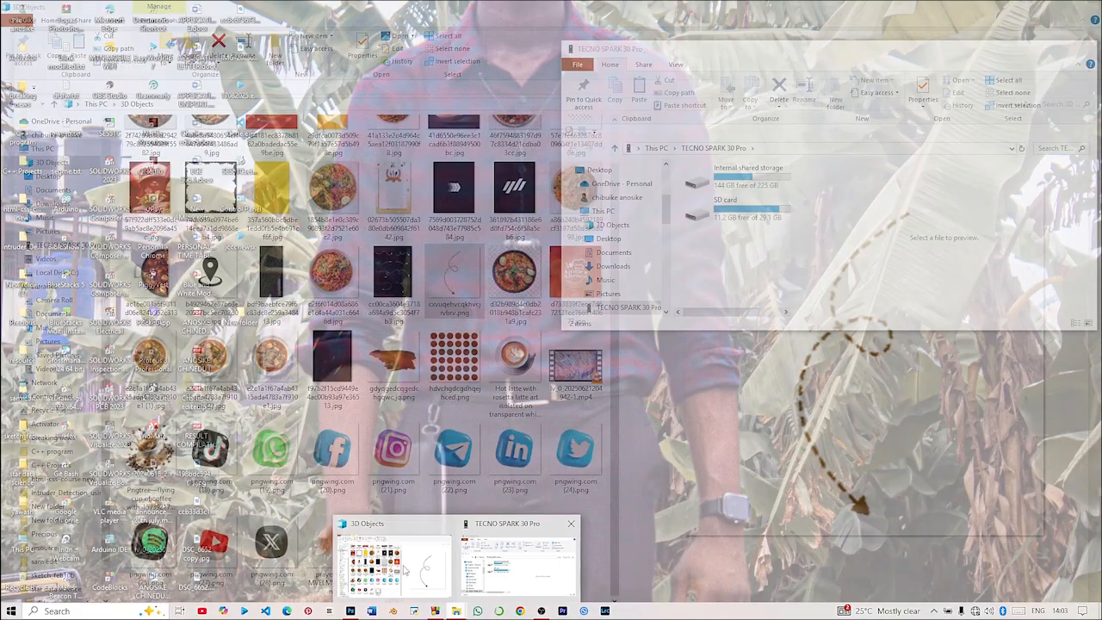
{"action": "left_click", "coordinate": [389, 561]}
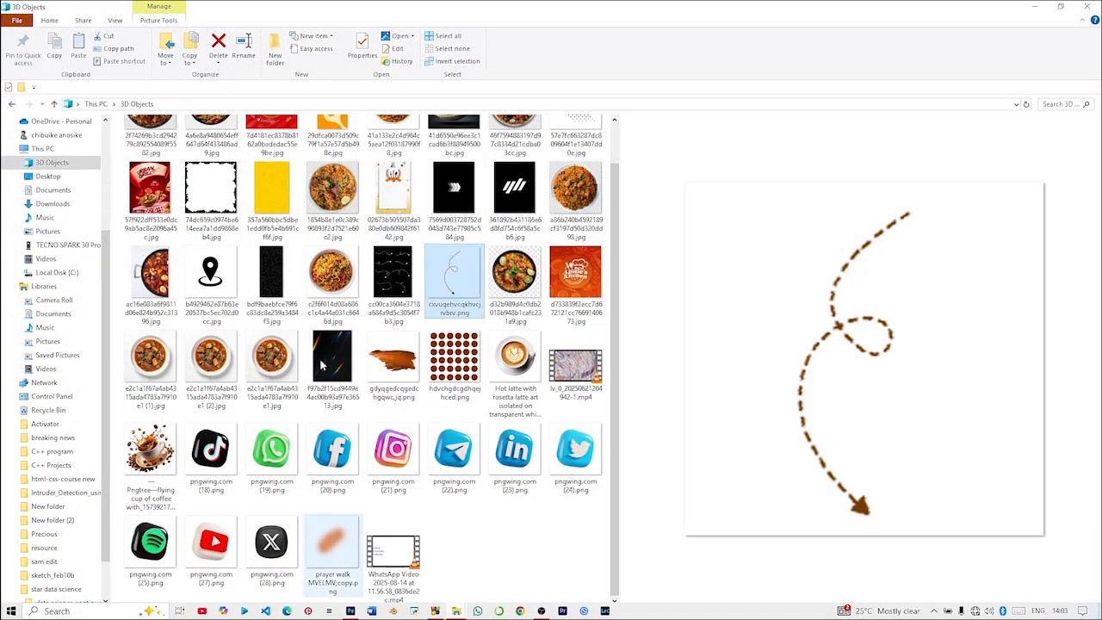
{"action": "left_click", "coordinate": [506, 357]}
{"action": "left_click_drag", "start_coordinate": [506, 357], "coordinate": [423, 338]}
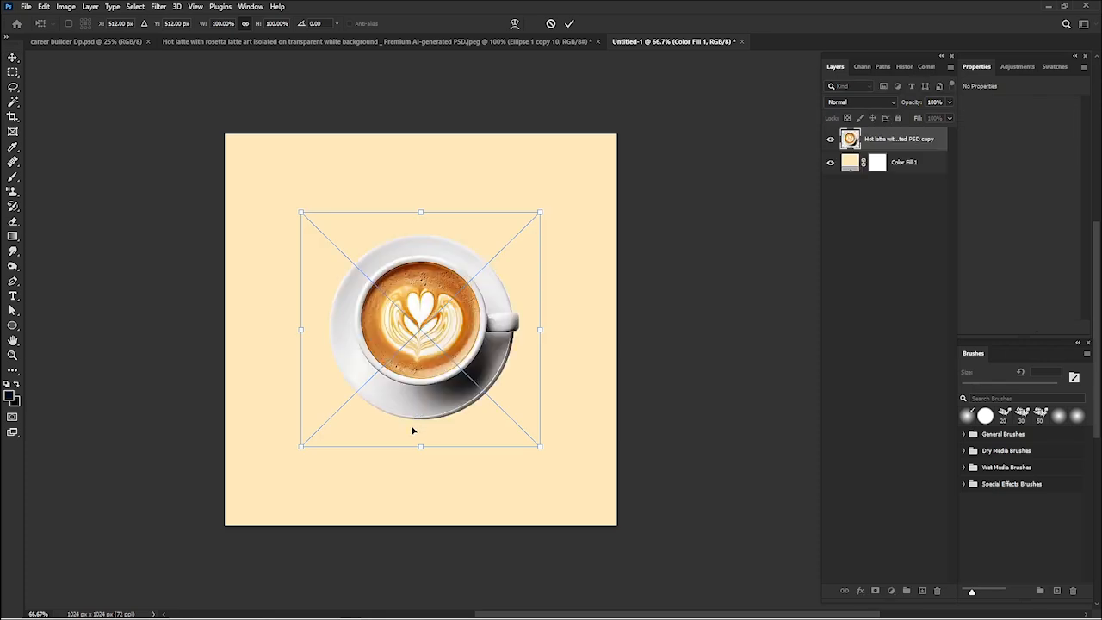
{"action": "left_click_drag", "start_coordinate": [419, 450], "coordinate": [422, 481]}
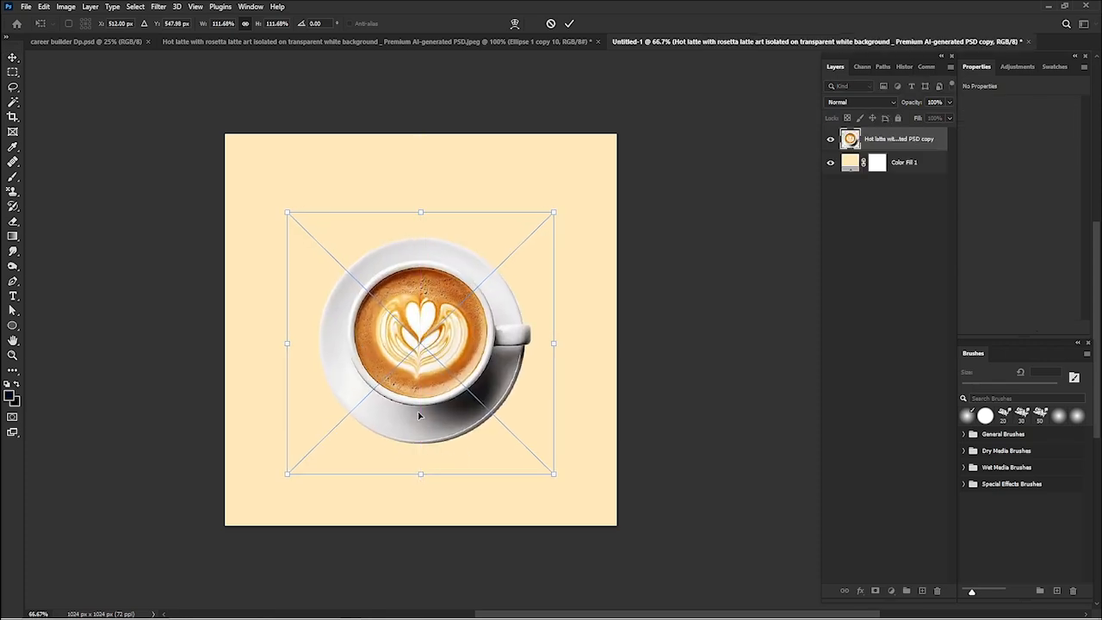
{"action": "left_click_drag", "start_coordinate": [414, 410], "coordinate": [421, 451]}
{"action": "key", "text": "Return"}
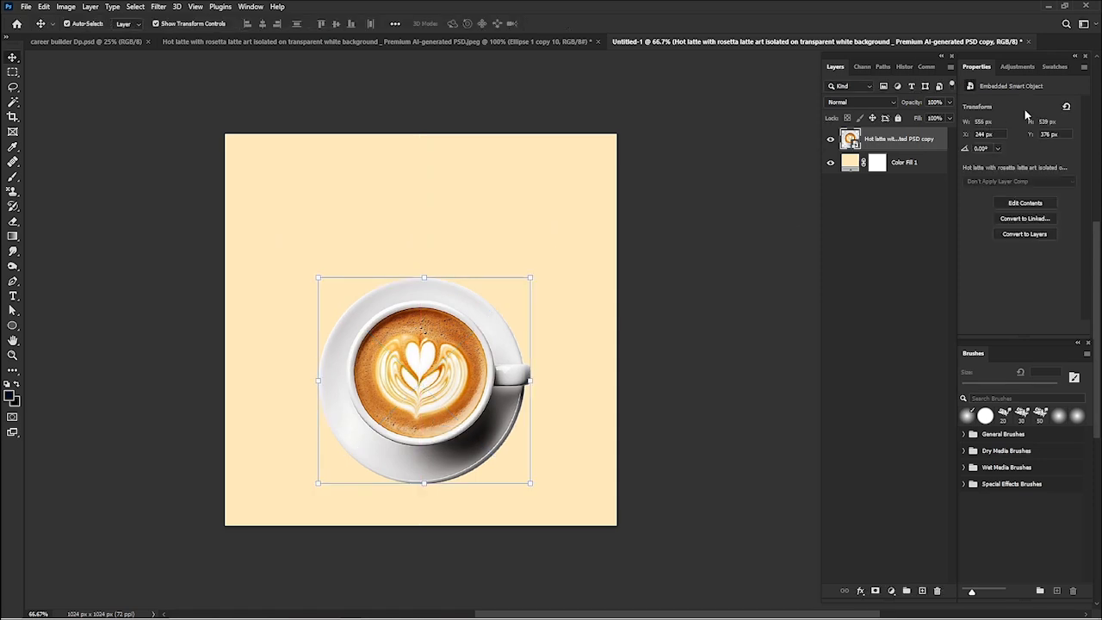
- Apply an orange drop shadow at 73% opacity to the latte cup layer
{"action": "left_click", "coordinate": [861, 593]}
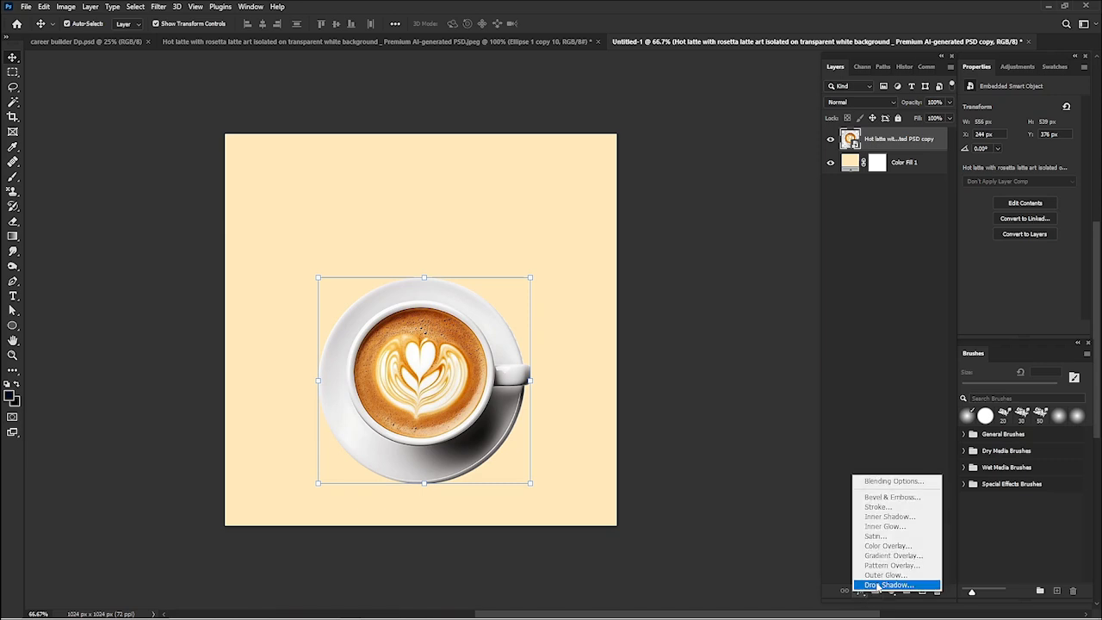
{"action": "left_click", "coordinate": [862, 592]}
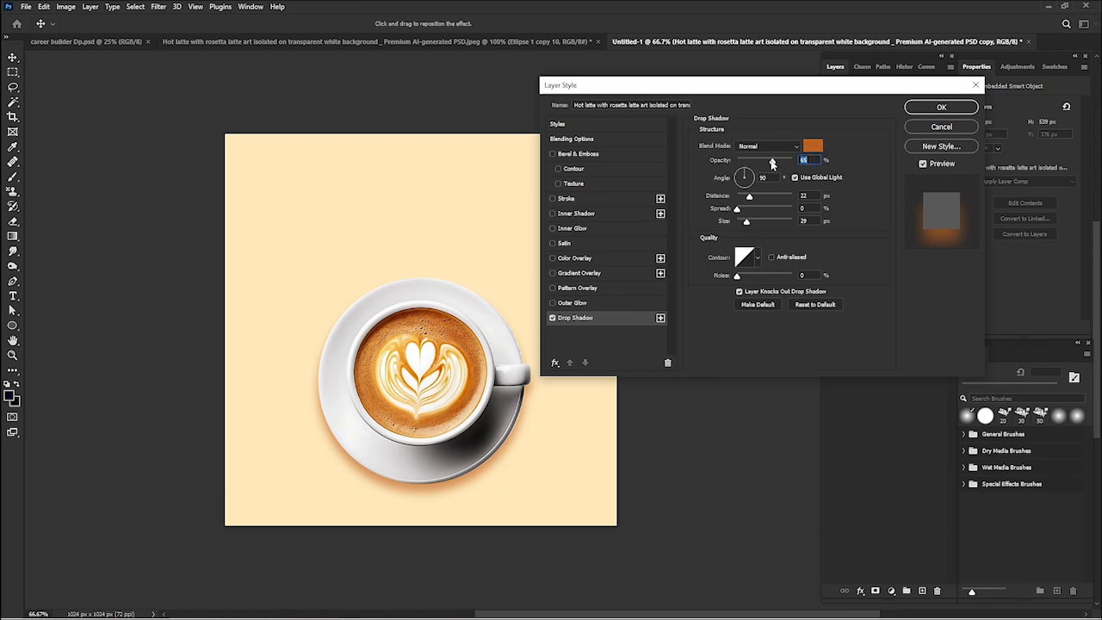
{"action": "left_click_drag", "start_coordinate": [772, 163], "coordinate": [780, 161]}
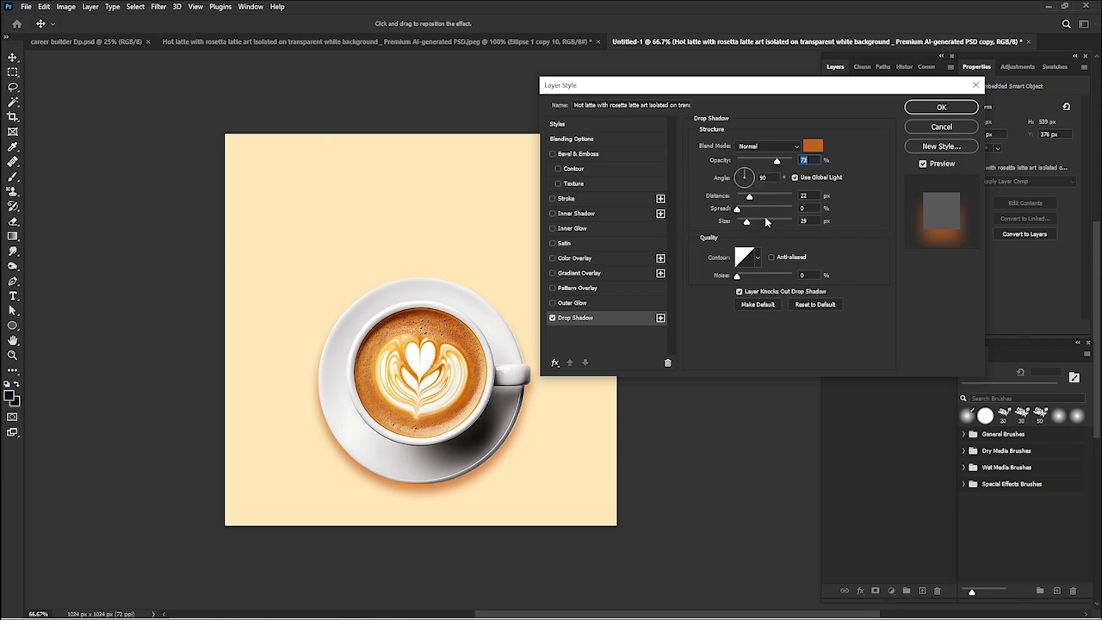
{"action": "left_click", "coordinate": [941, 107]}
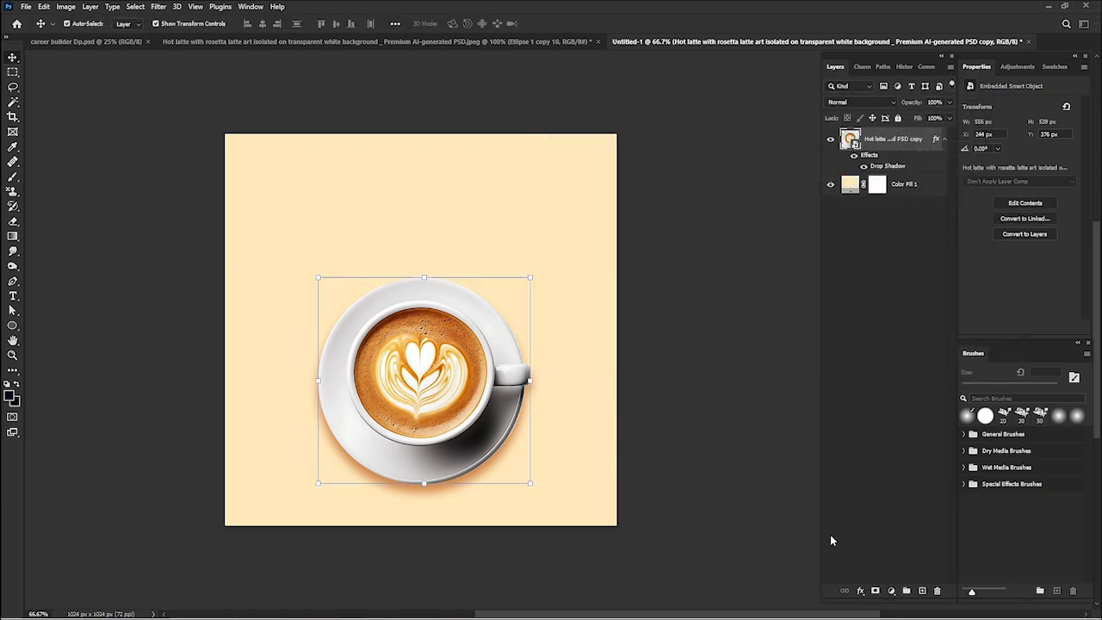
- Add the text OFFER above the cup in Mouzambik Demo, coloured orange #c56007
{"action": "left_click", "coordinate": [13, 297]}
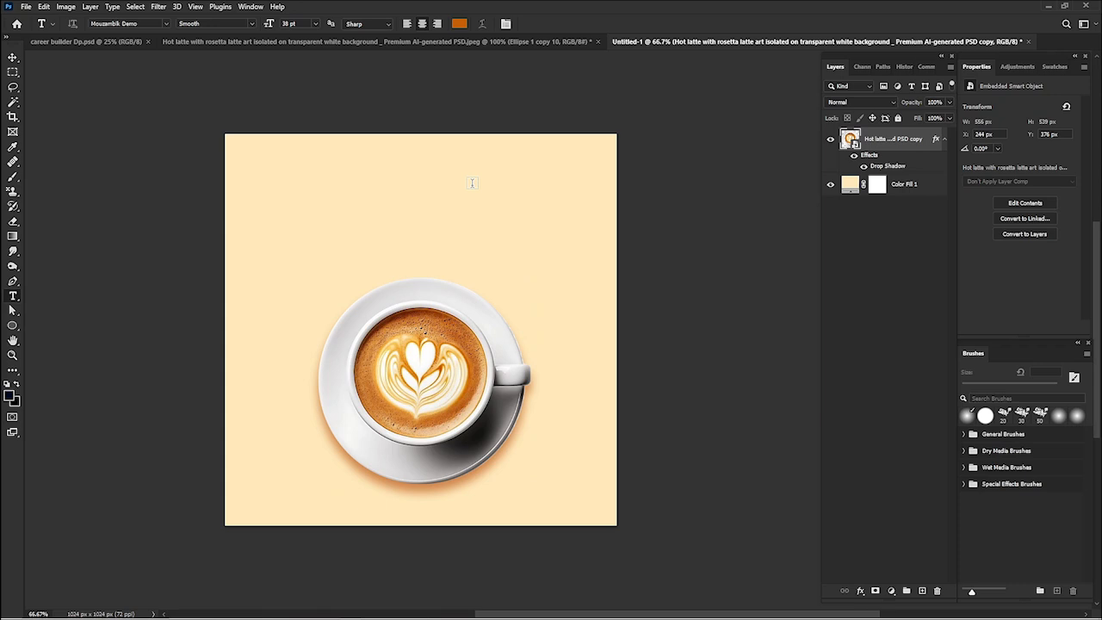
{"action": "left_click", "coordinate": [389, 220]}
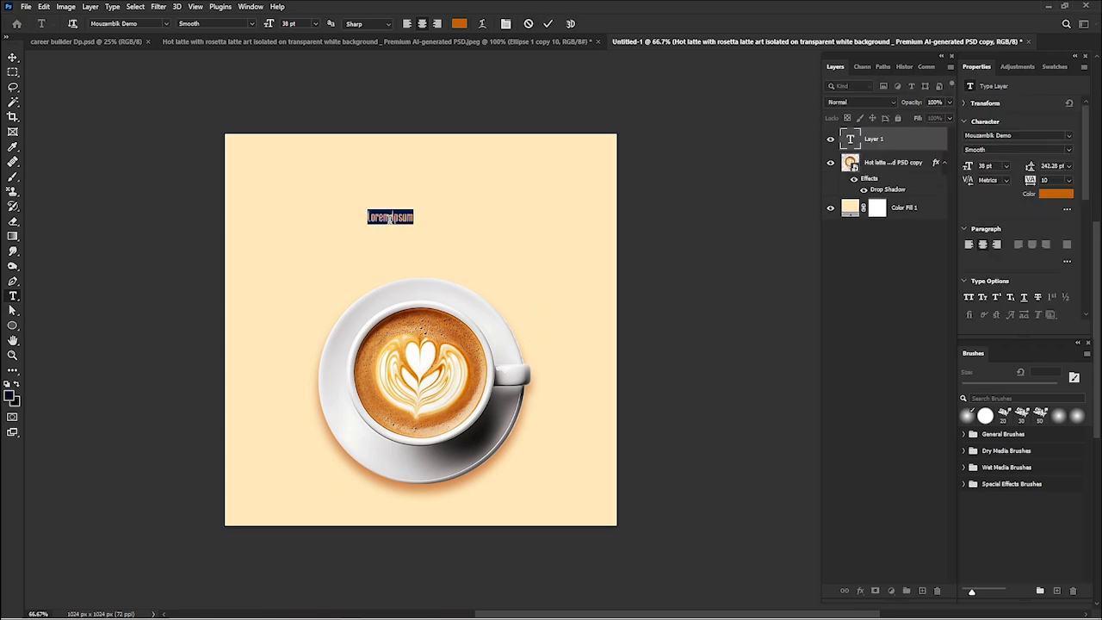
{"action": "type", "text": "OFFER"}
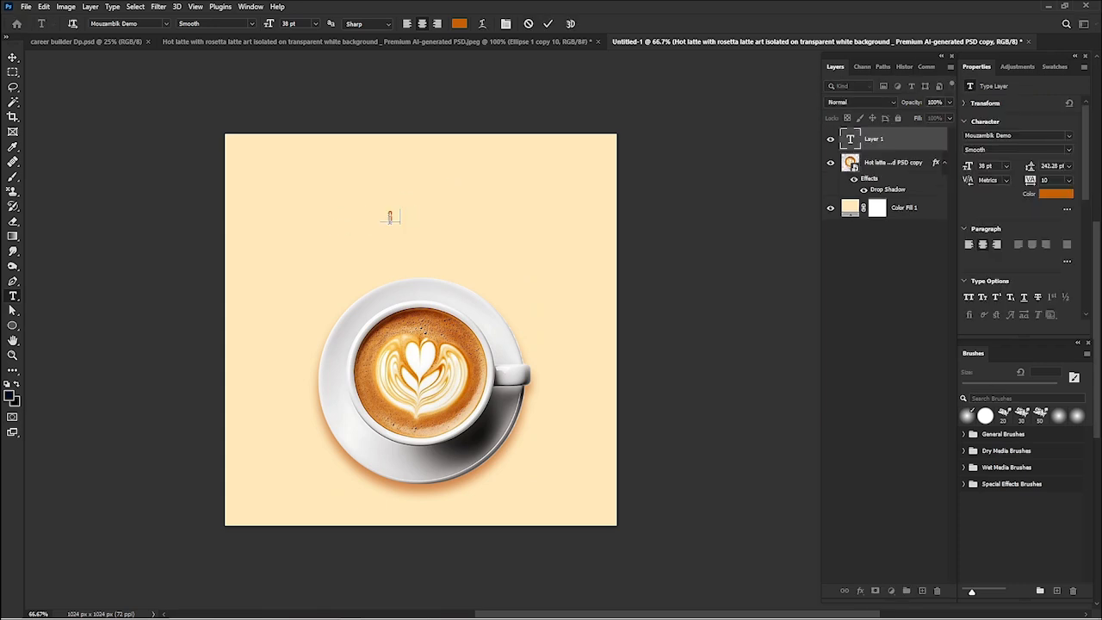
{"action": "key", "text": "ctrl+a"}
{"action": "key", "text": "ctrl+a"}
{"action": "left_click", "coordinate": [1057, 195]}
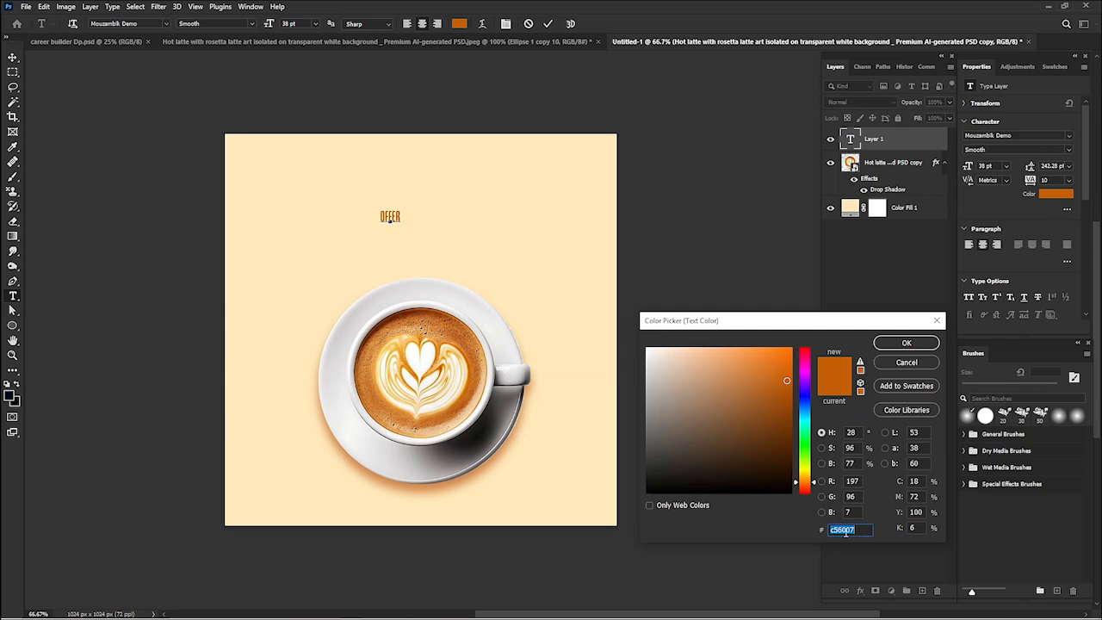
{"action": "left_click", "coordinate": [907, 342]}
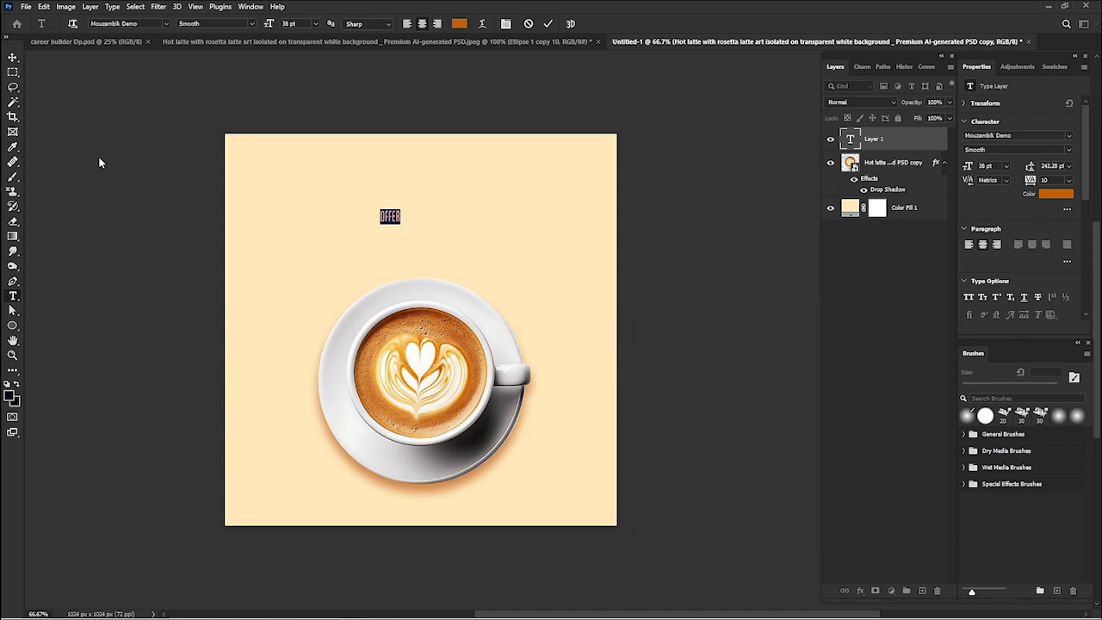
- Enlarge the OFFER text to about 277 pt over the cup's upper edge and move its layer beneath the latte layer
{"action": "left_click", "coordinate": [14, 57]}
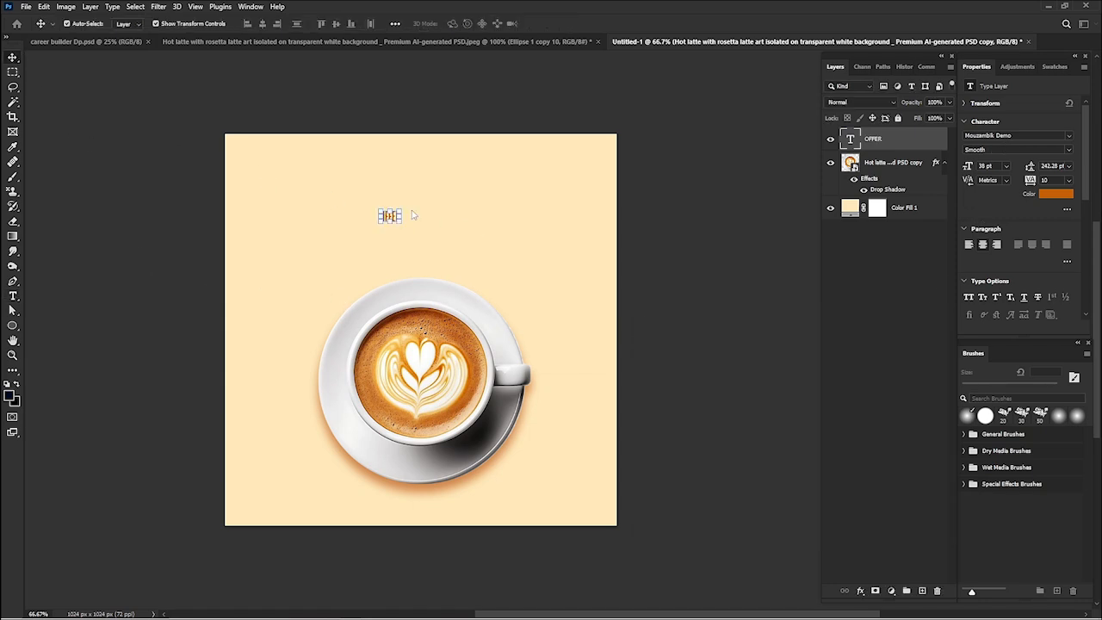
{"action": "left_click_drag", "start_coordinate": [390, 221], "coordinate": [421, 318]}
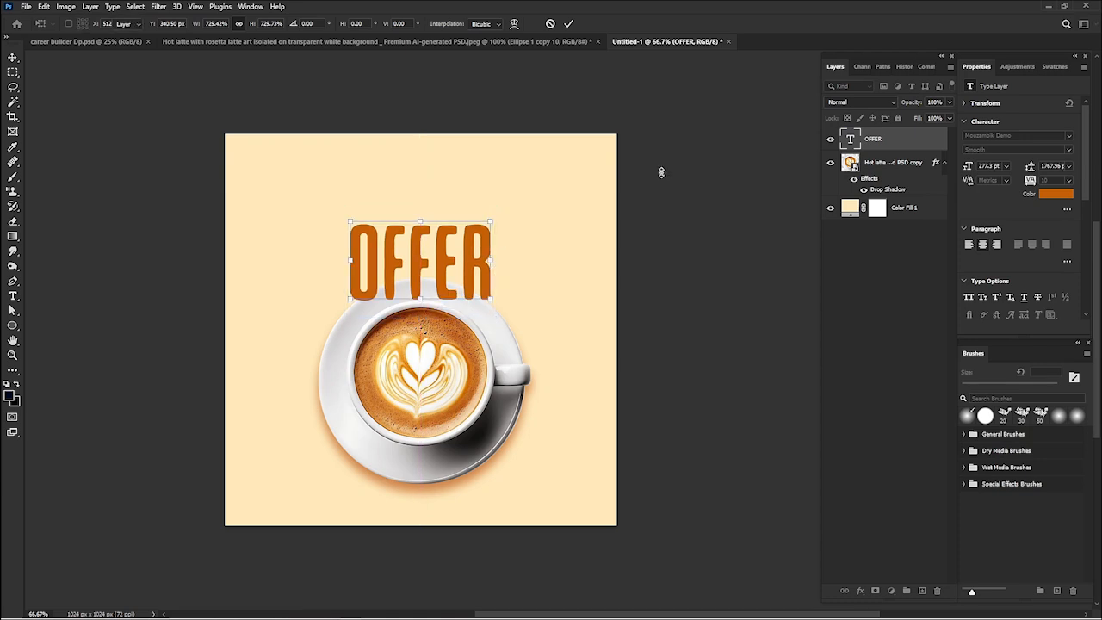
{"action": "left_click_drag", "start_coordinate": [892, 147], "coordinate": [887, 188]}
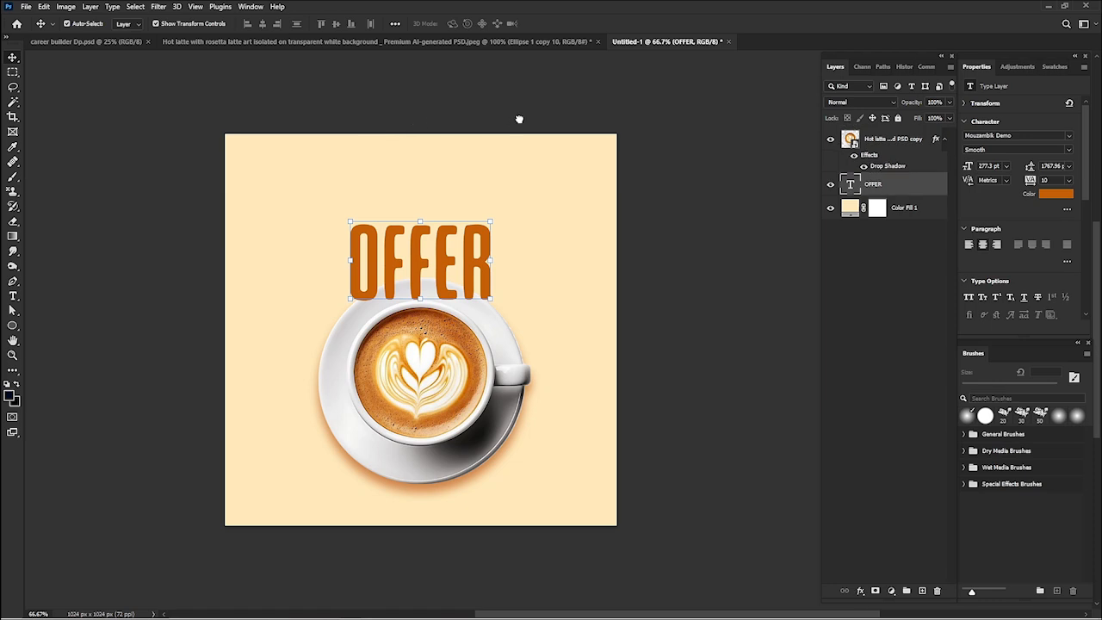
{"action": "left_click", "coordinate": [193, 248]}
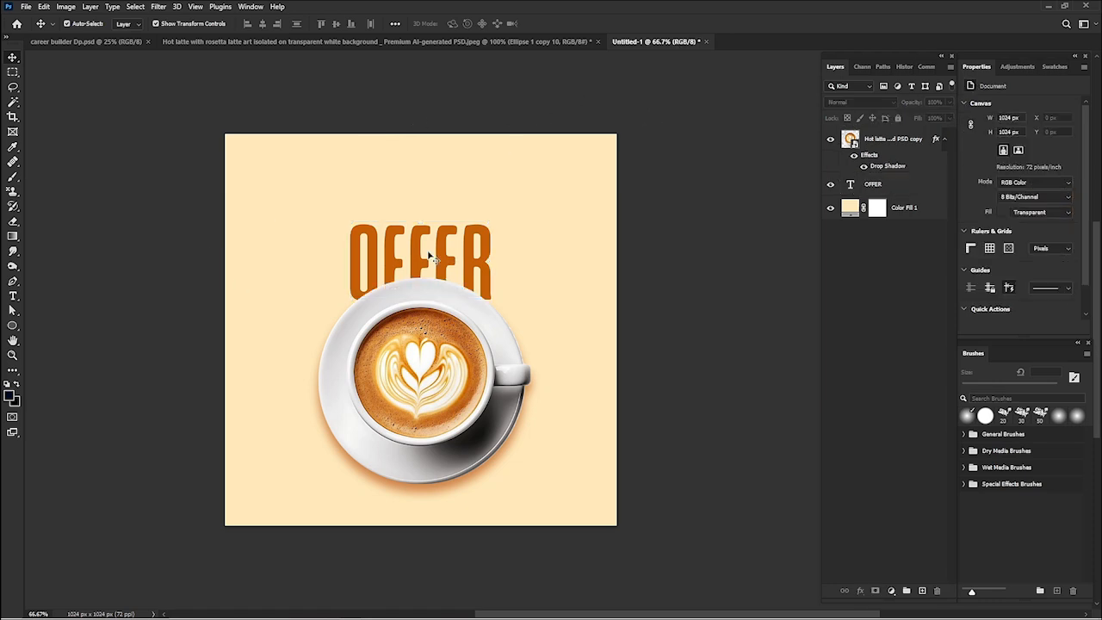
{"action": "left_click", "coordinate": [393, 257]}
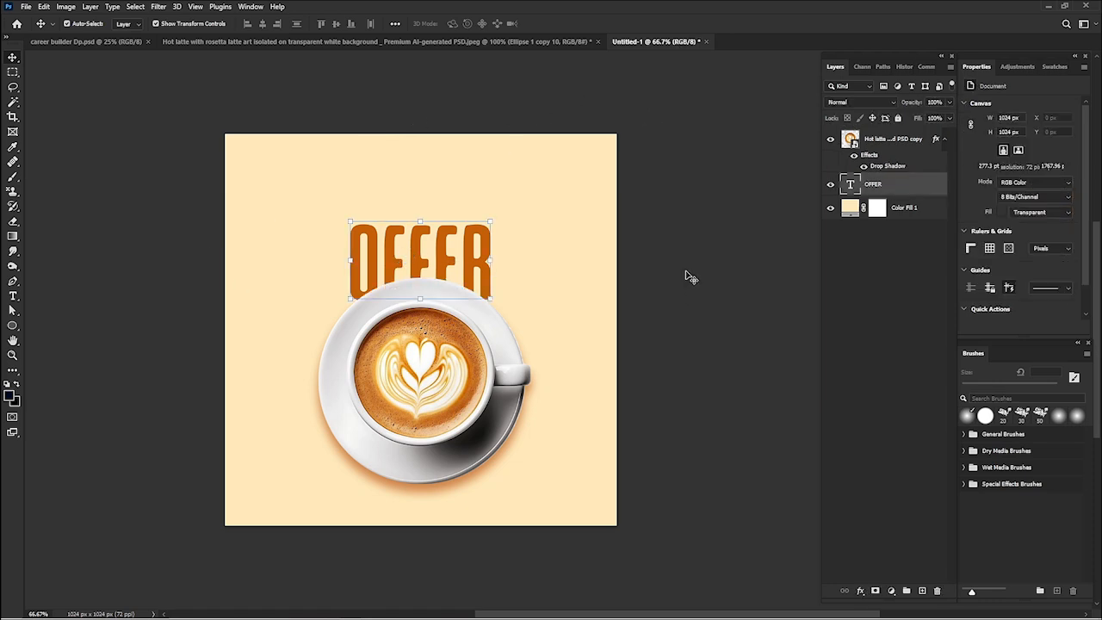
{"action": "left_click", "coordinate": [44, 303]}
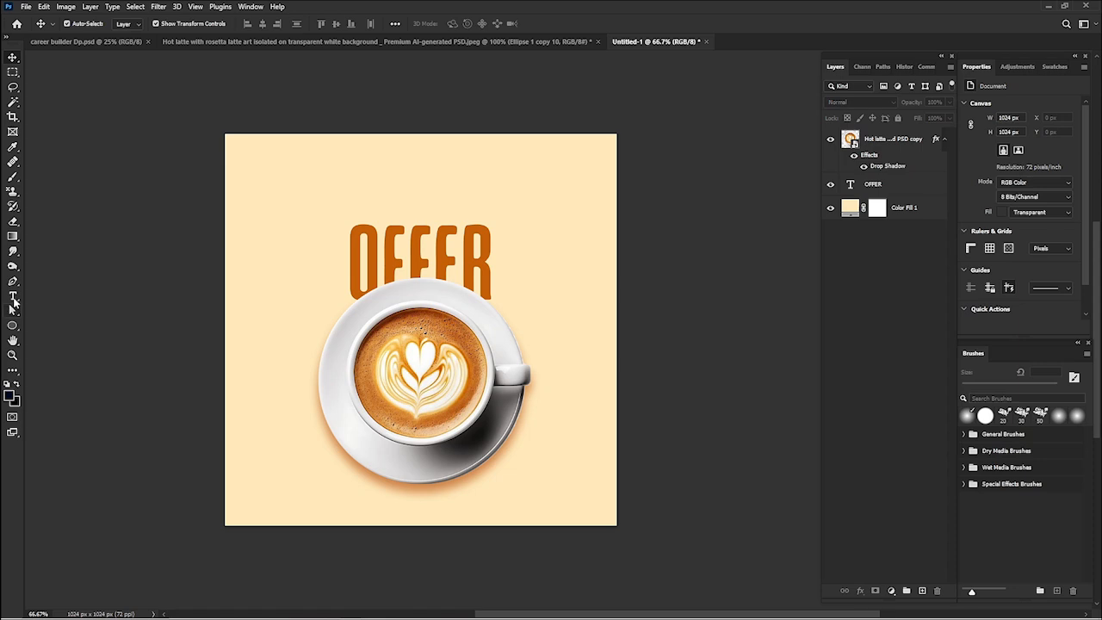
- Add the text SPECIAL above the OFFER heading
{"action": "left_click", "coordinate": [13, 295]}
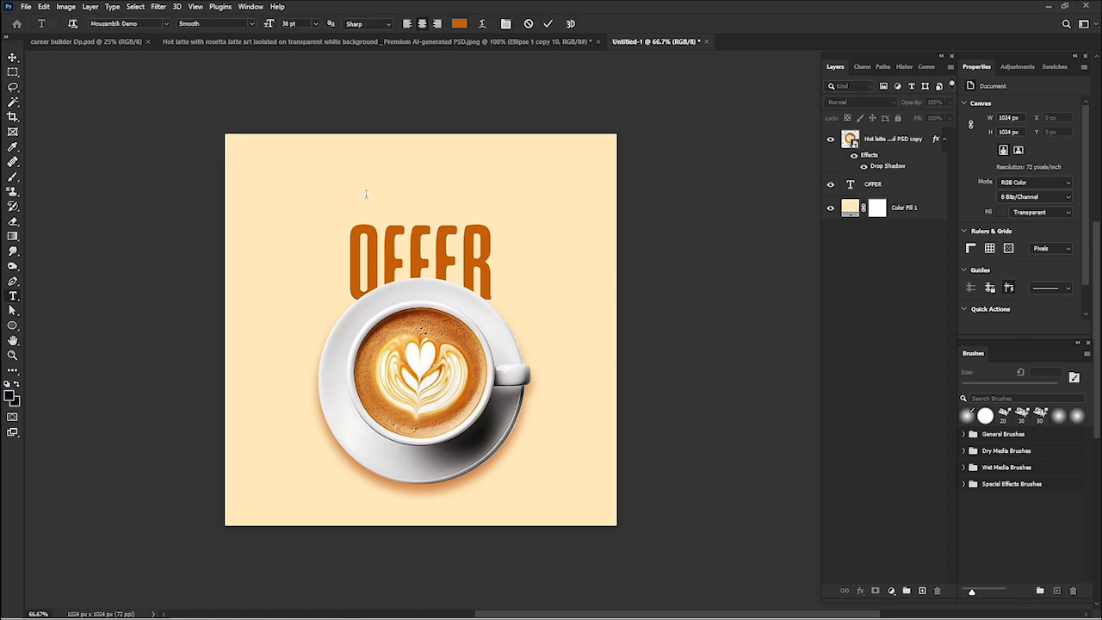
{"action": "left_click", "coordinate": [366, 193]}
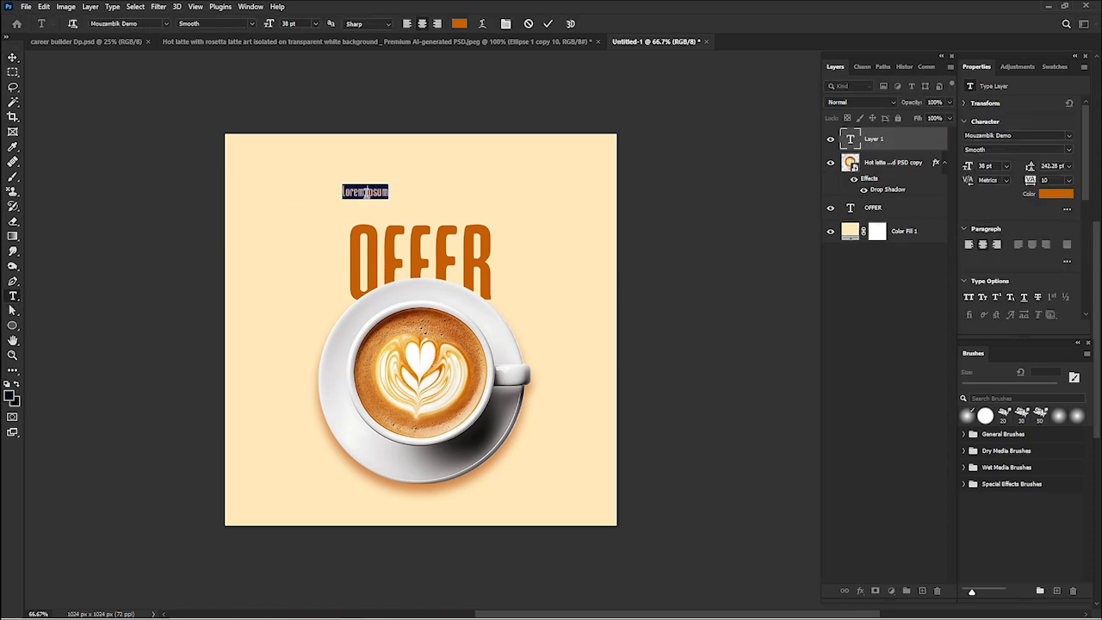
{"action": "type", "text": "SPECI"}
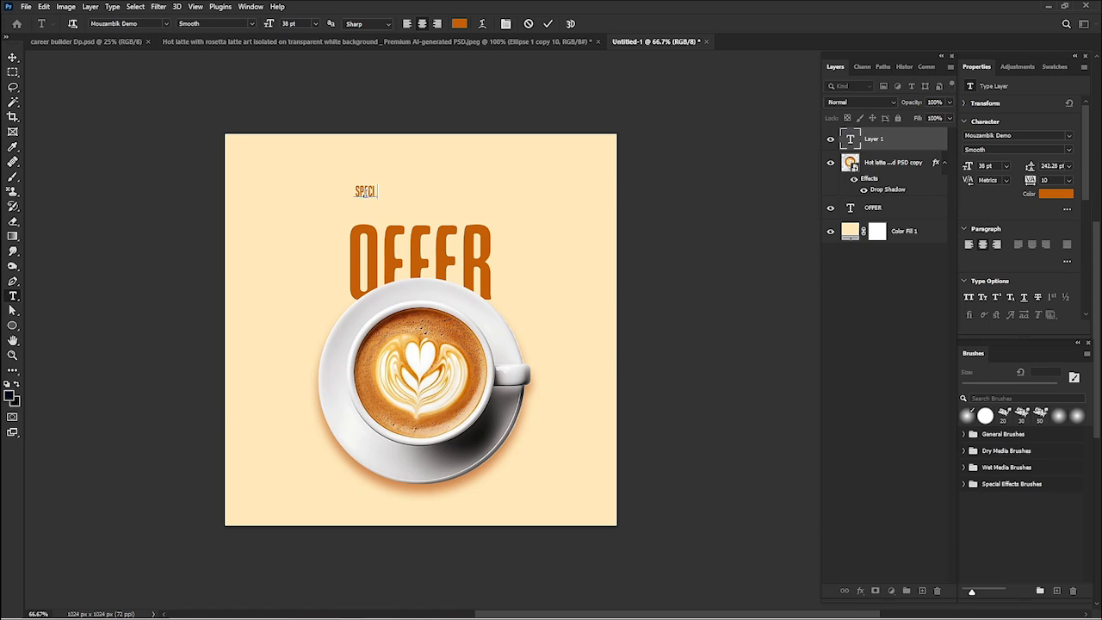
{"action": "type", "text": "AL"}
- Colour the SPECIAL text dark brown #7d3500
{"action": "key", "text": "ctrl+a"}
{"action": "left_click", "coordinate": [1050, 194]}
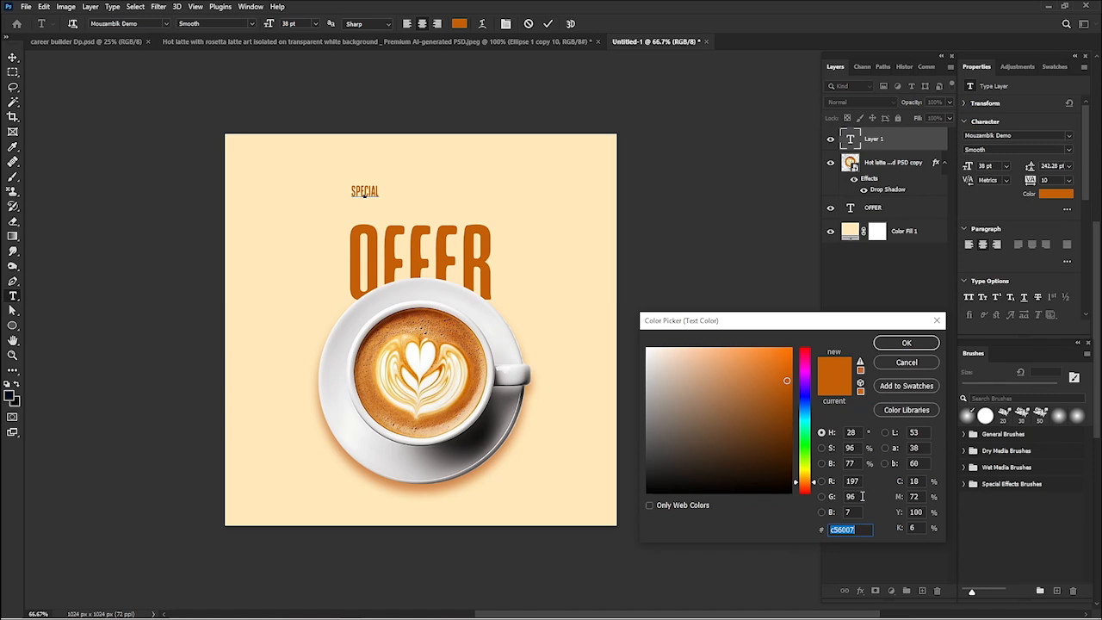
{"action": "type", "text": "7d"}
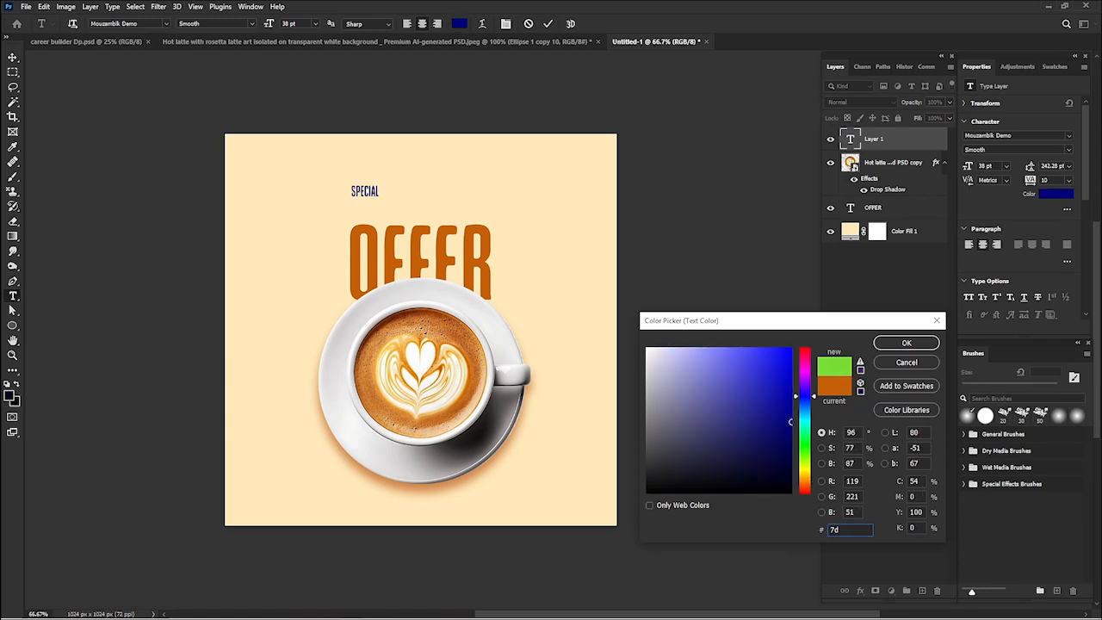
{"action": "type", "text": "350"}
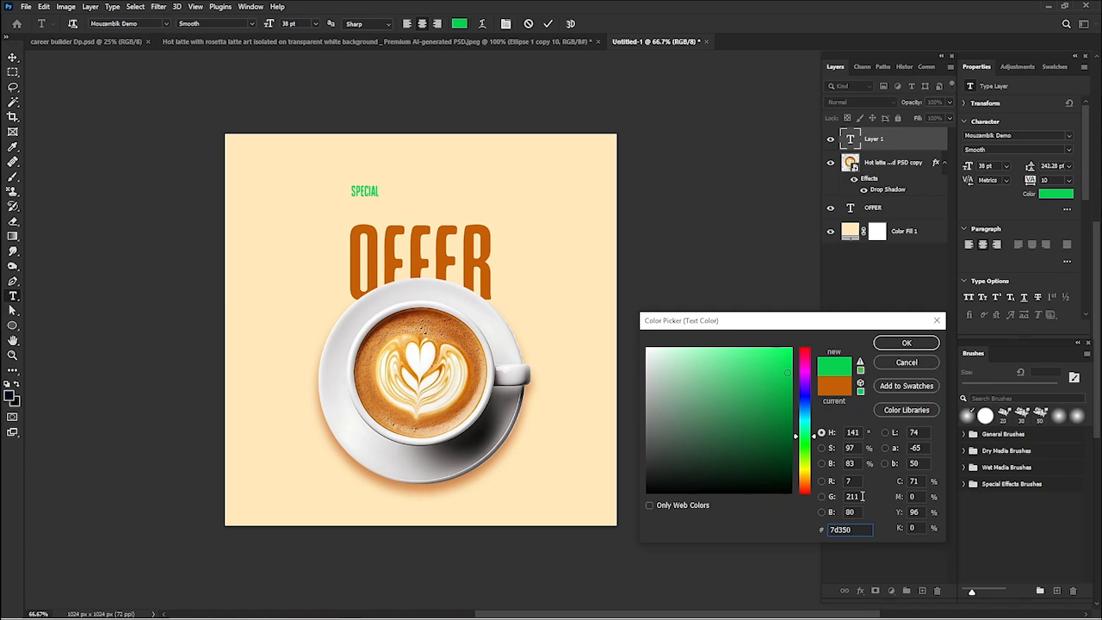
{"action": "type", "text": "0"}
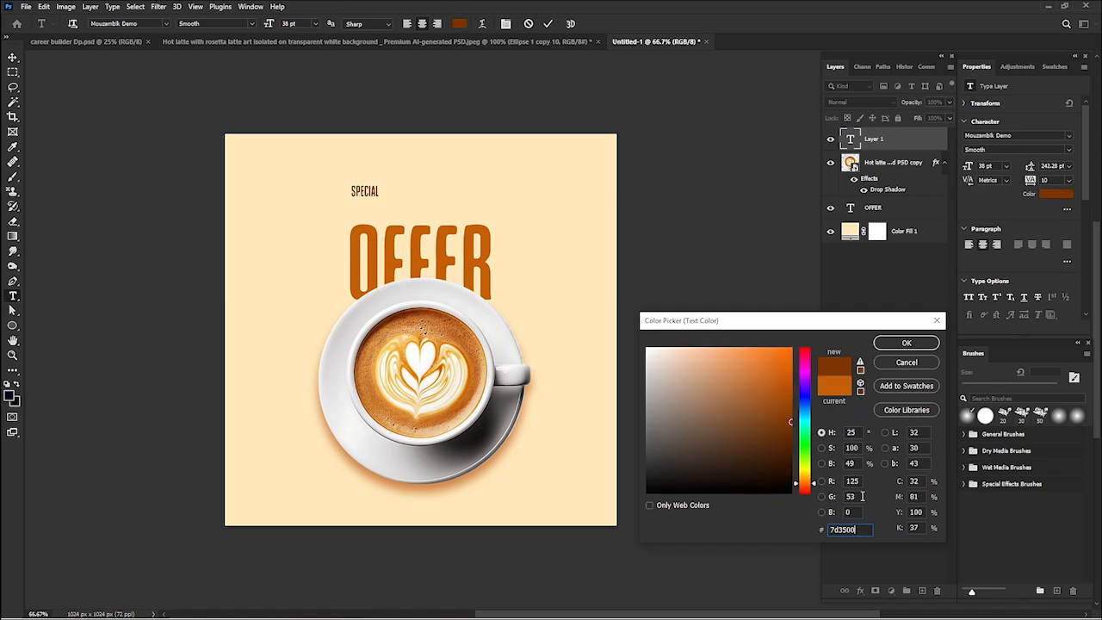
{"action": "left_click", "coordinate": [906, 342]}
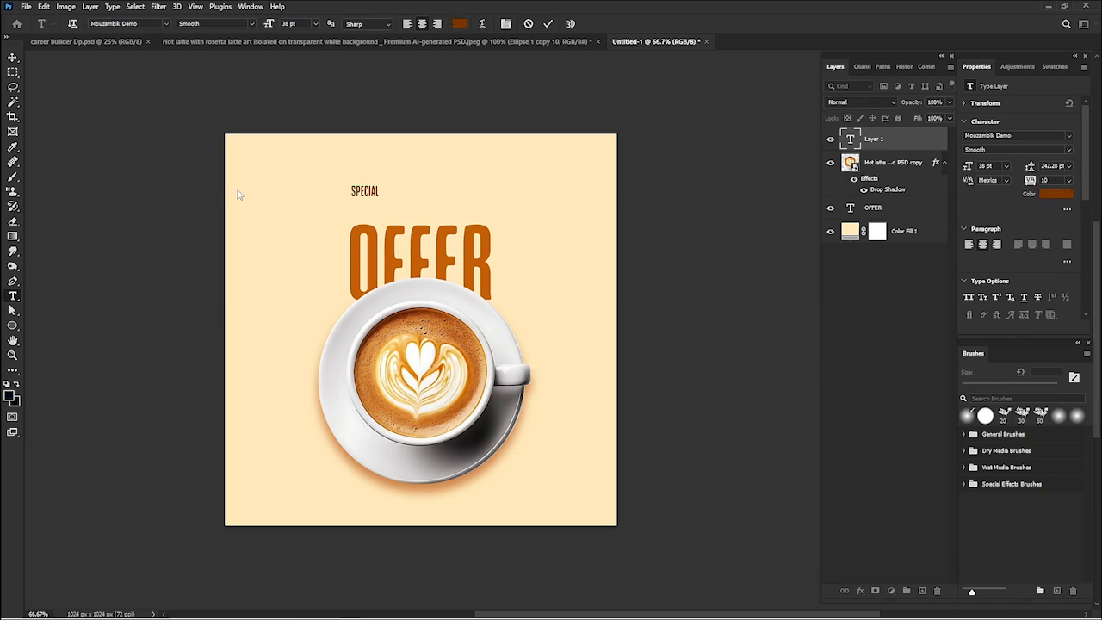
- Enlarge the SPECIAL text to about 87 pt and centre it just above the OFFER heading
{"action": "left_click", "coordinate": [13, 58]}
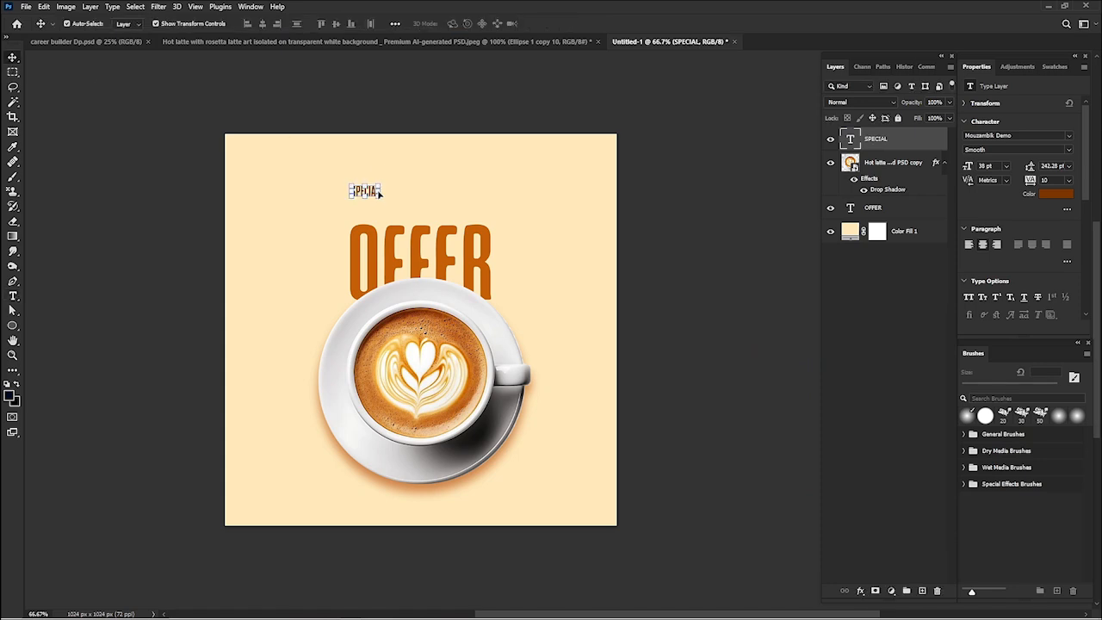
{"action": "left_click_drag", "start_coordinate": [379, 194], "coordinate": [425, 187]}
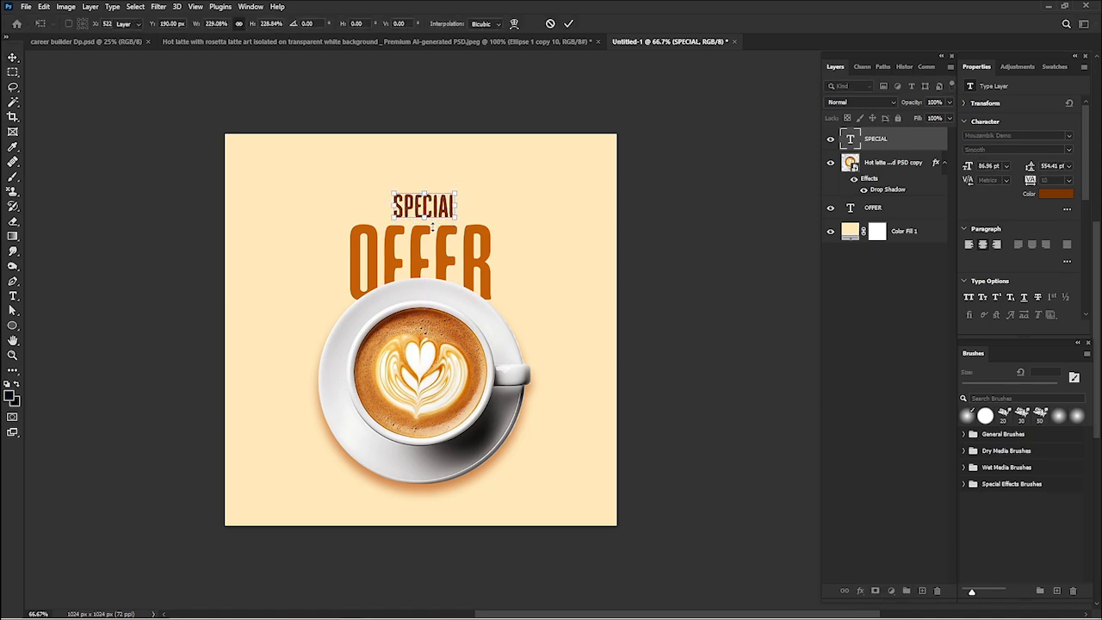
{"action": "key", "text": "Return"}
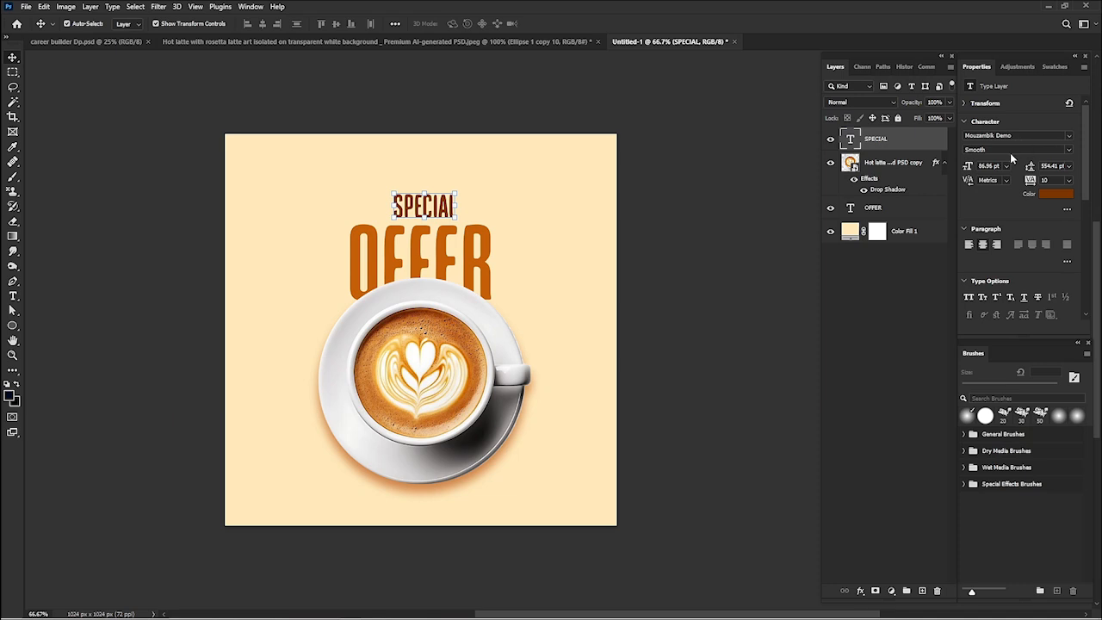
- Change the SPECIAL text's font style to Regular
{"action": "left_click", "coordinate": [1004, 151]}
{"action": "left_click_drag", "start_coordinate": [1004, 152], "coordinate": [963, 151]}
{"action": "left_click", "coordinate": [1068, 151]}
{"action": "left_click", "coordinate": [1018, 170]}
{"action": "left_click", "coordinate": [86, 72]}
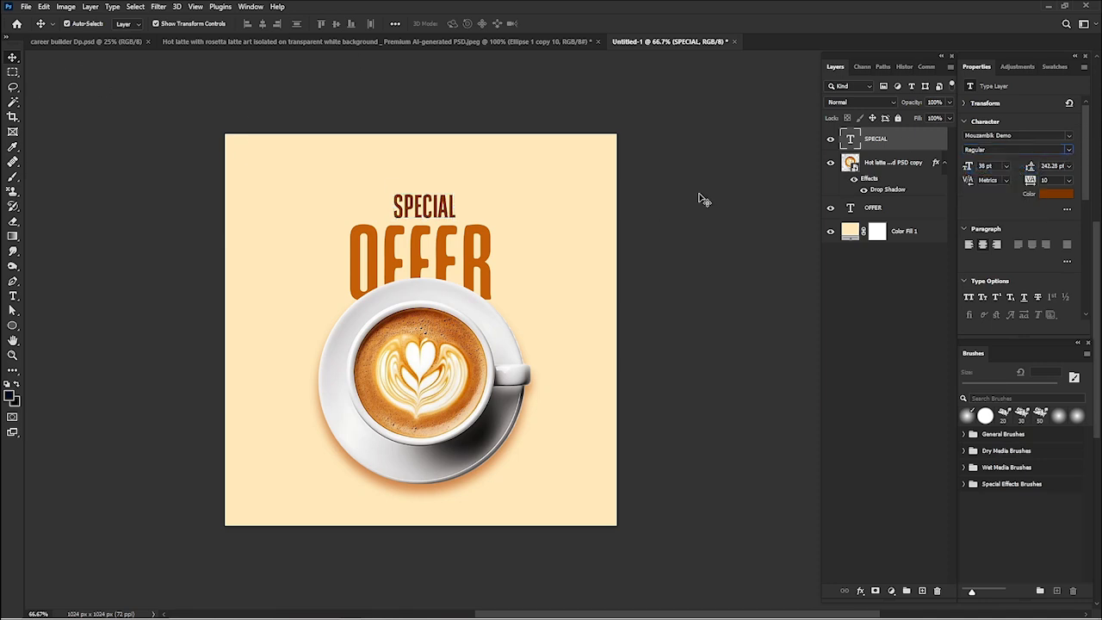
{"action": "left_click", "coordinate": [792, 253]}
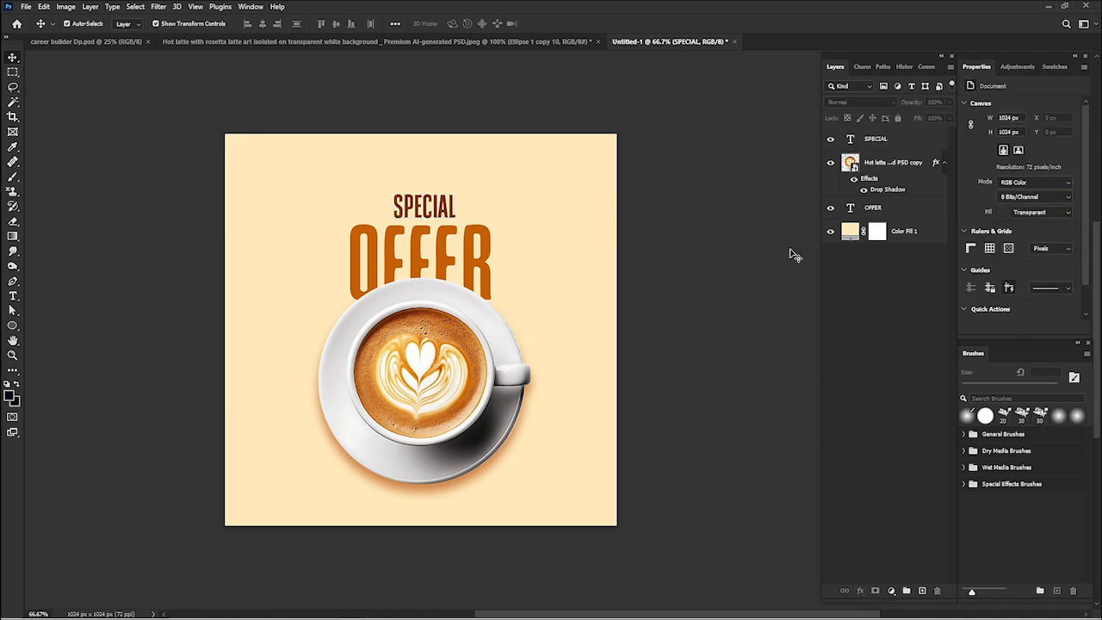
- Scale the SPECIAL, latte cup and OFFER layers together to about 109%, extending them upward on the canvas
{"action": "left_click", "coordinate": [422, 214]}
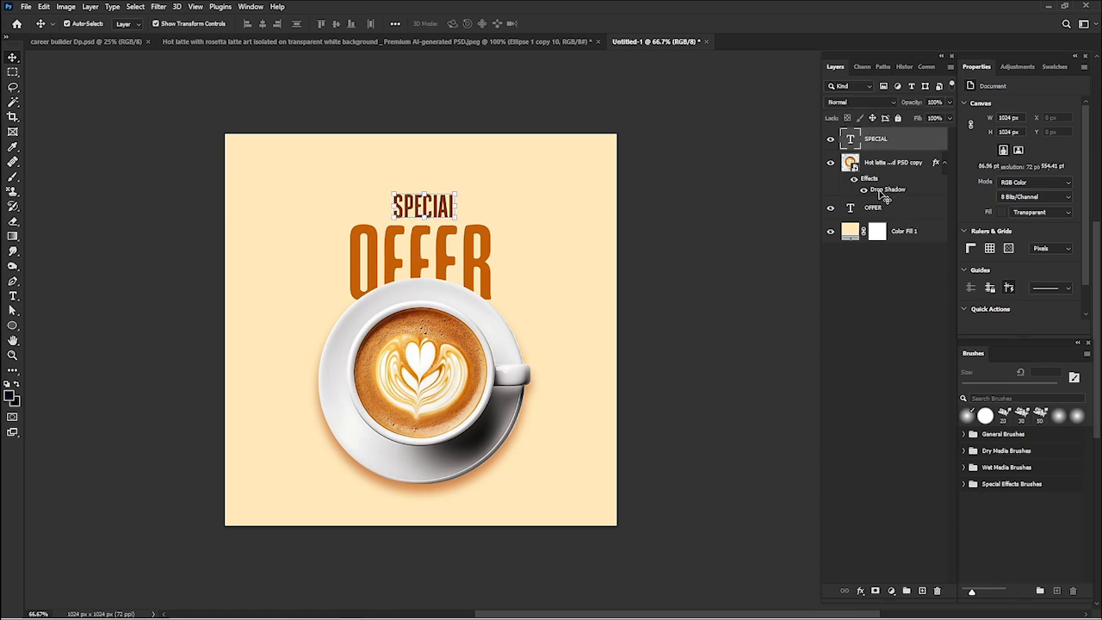
{"action": "left_click", "coordinate": [883, 164], "text": "ctrl"}
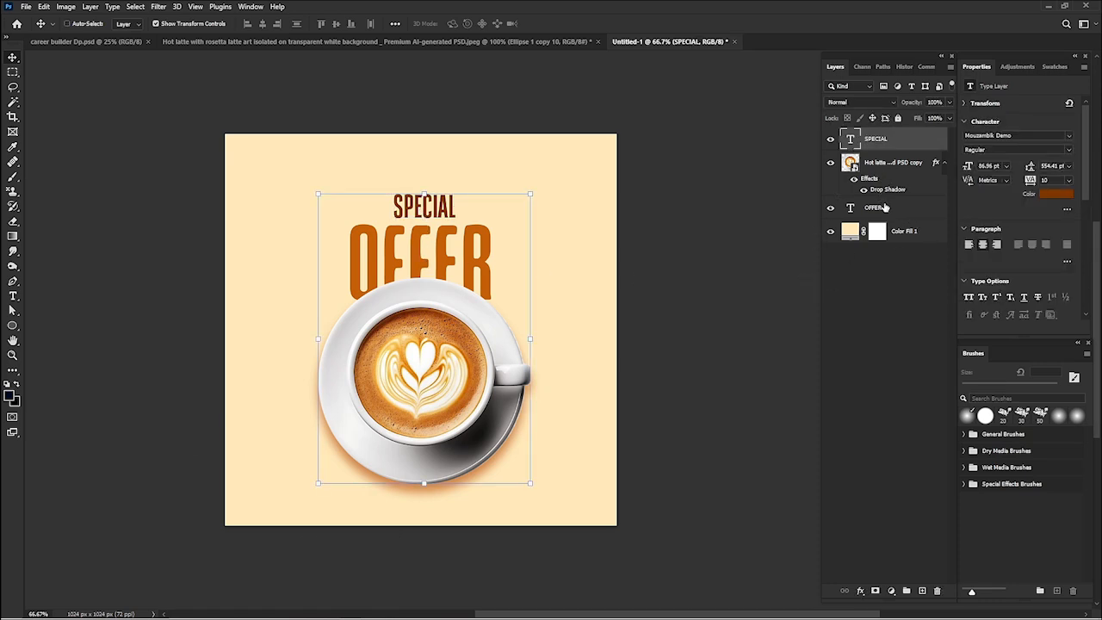
{"action": "left_click", "coordinate": [884, 208], "text": "ctrl"}
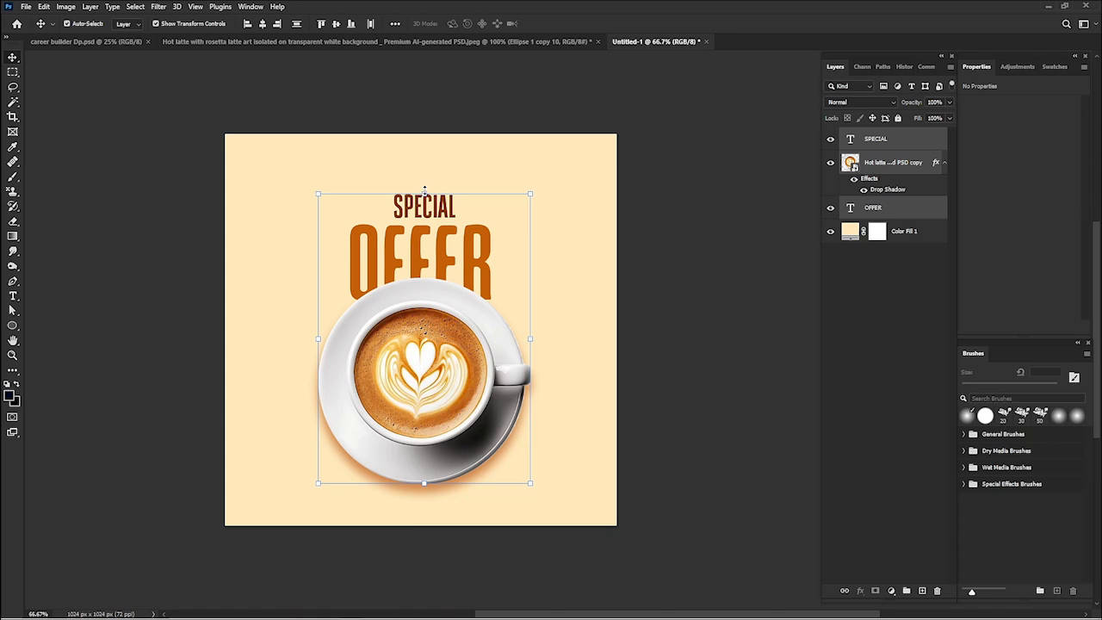
{"action": "key", "text": "ctrl+t"}
{"action": "left_click_drag", "start_coordinate": [424, 193], "coordinate": [424, 177]}
{"action": "left_click_drag", "start_coordinate": [423, 170], "coordinate": [424, 167]}
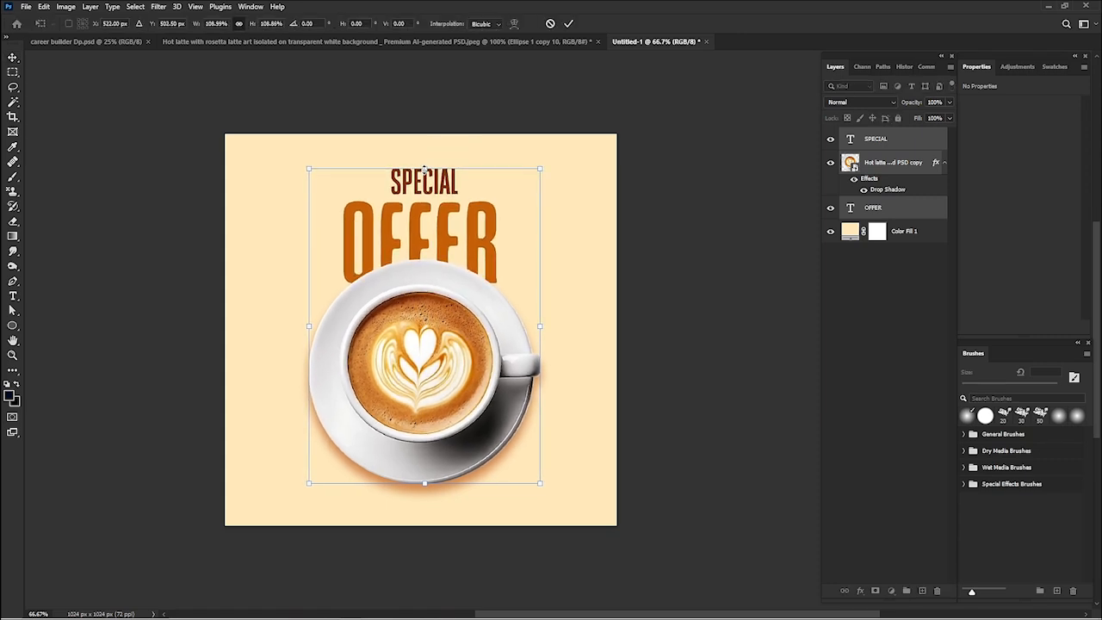
{"action": "key", "text": "Return"}
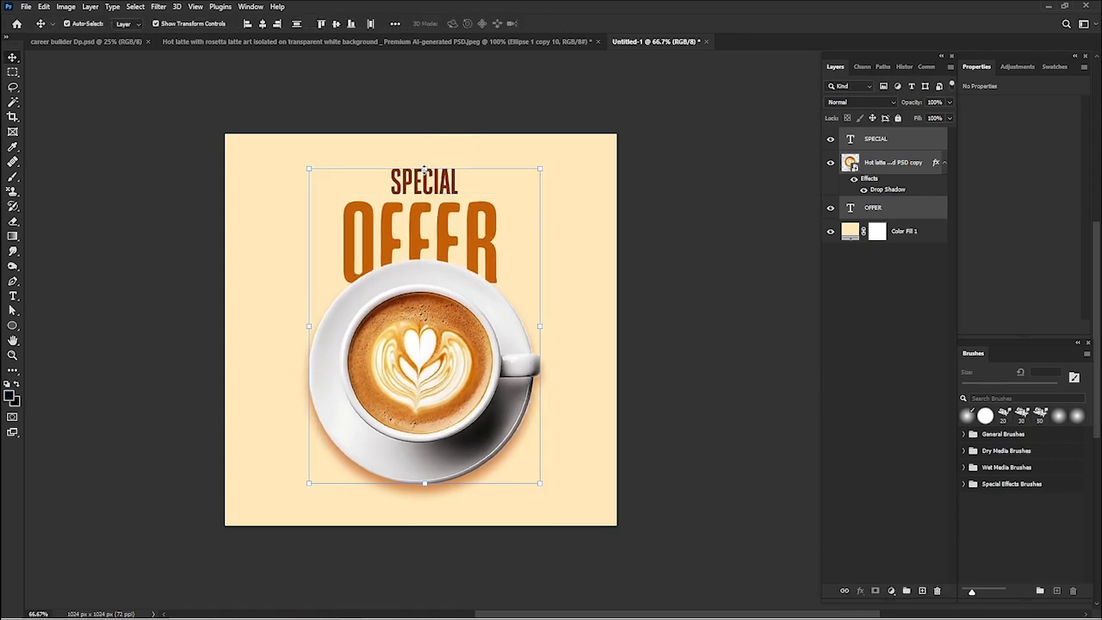
{"action": "left_click", "coordinate": [152, 204]}
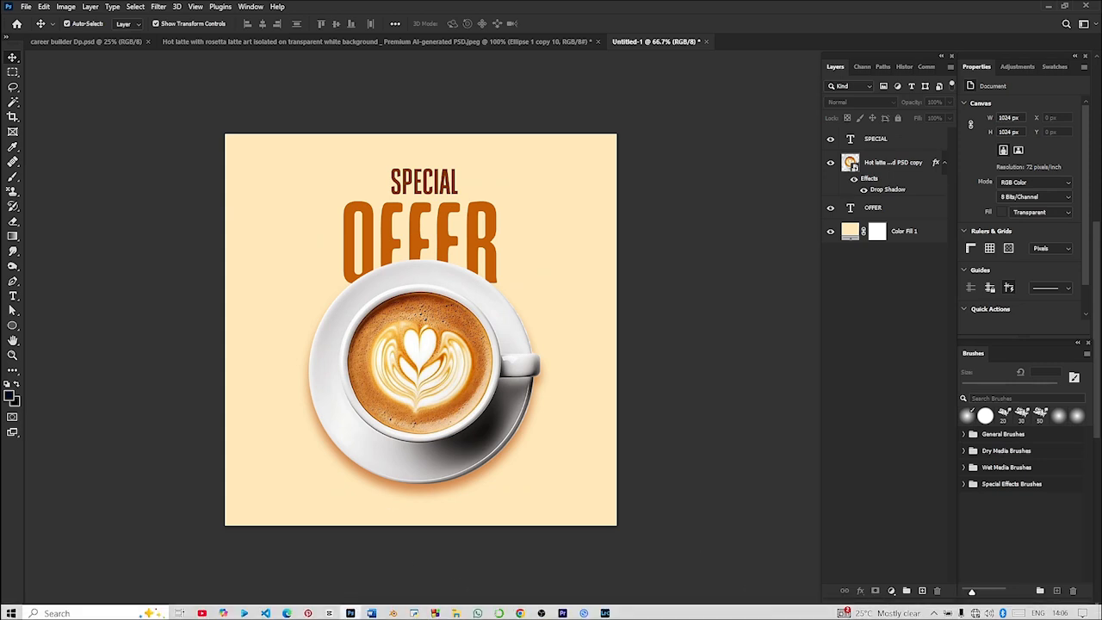
- Place the Pngtree flying cup of coffee image from the 3D Objects folder in File Explorer into the flyer
{"action": "mouse_move", "coordinate": [456, 613]}
{"action": "left_click", "coordinate": [392, 564]}
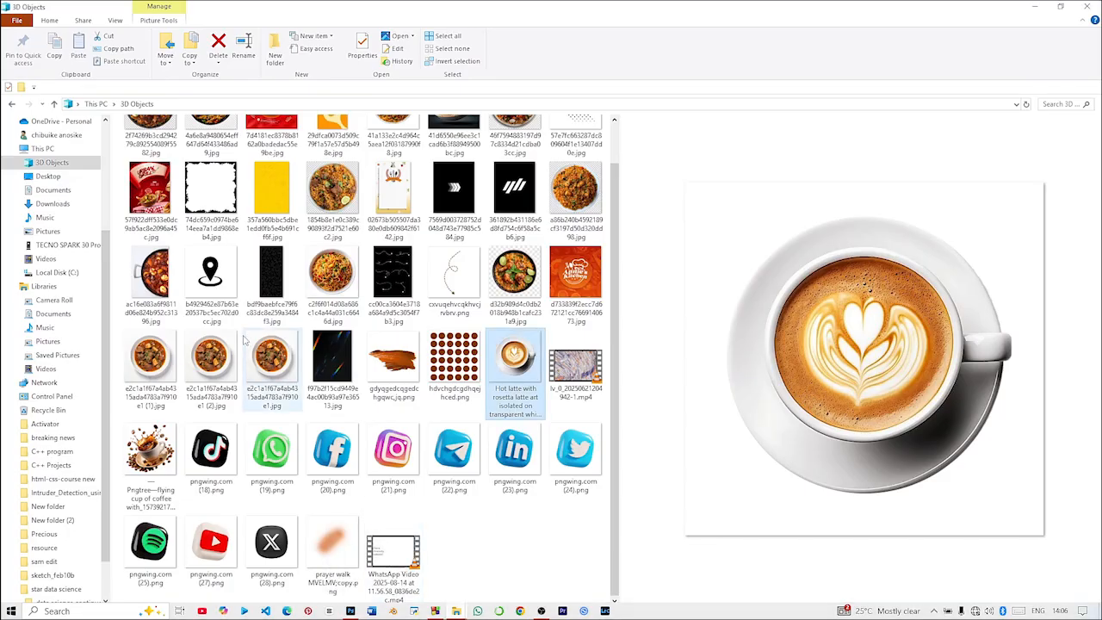
{"action": "left_click", "coordinate": [155, 456]}
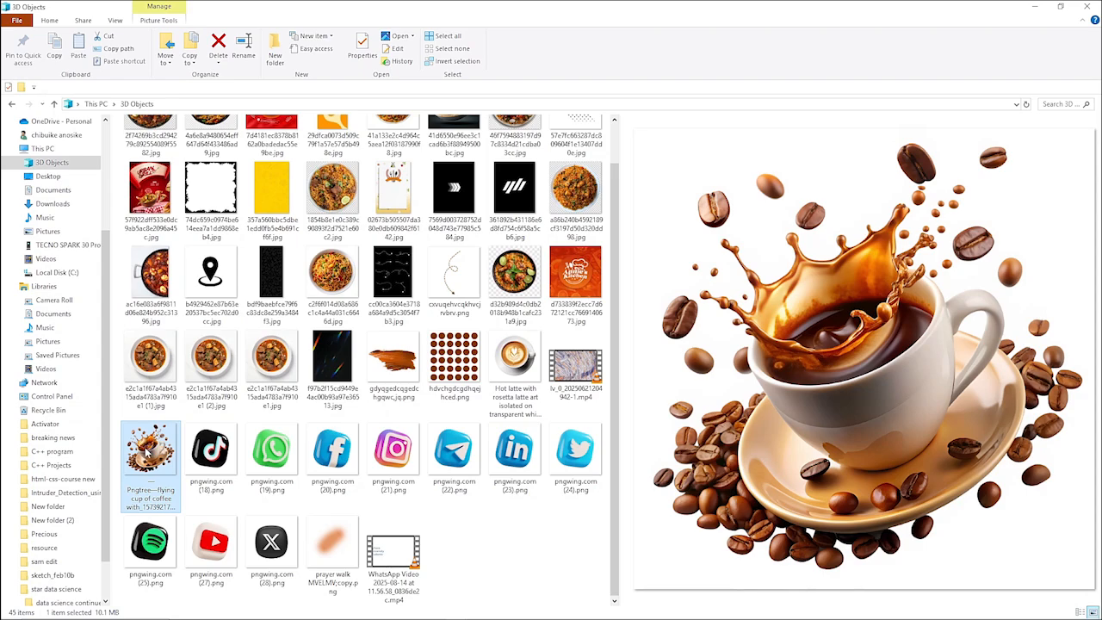
{"action": "left_click_drag", "start_coordinate": [146, 451], "coordinate": [604, 535]}
{"action": "left_click_drag", "start_coordinate": [495, 427], "coordinate": [458, 404]}
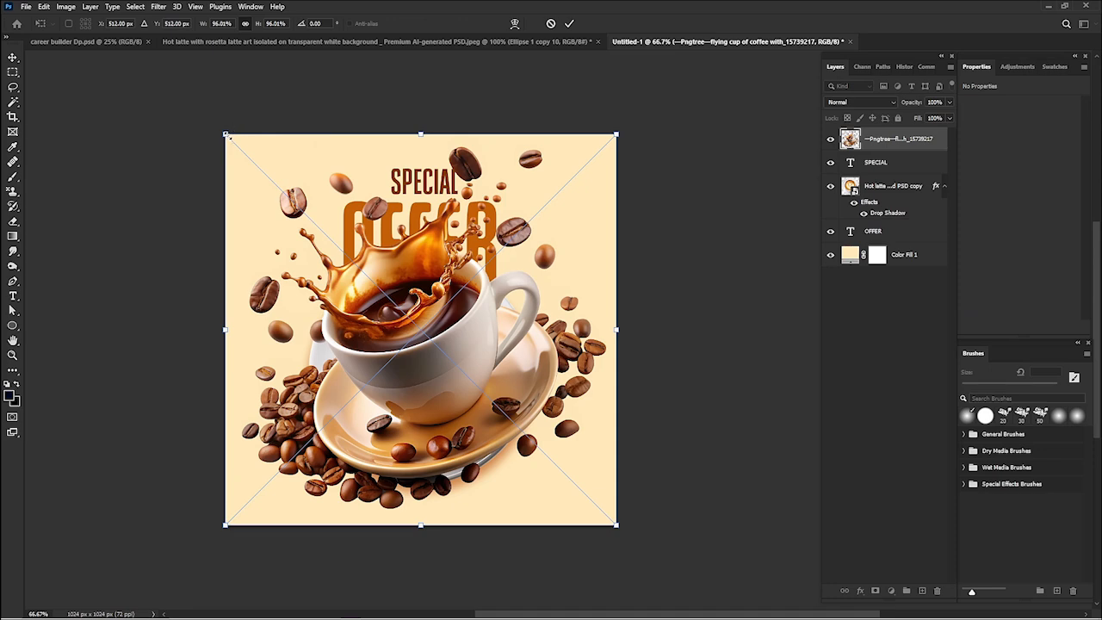
- Scale the flying coffee cup image to about 56% and position it partly off the canvas's lower-right corner
{"action": "left_click_drag", "start_coordinate": [228, 135], "coordinate": [386, 343]}
{"action": "left_click_drag", "start_coordinate": [492, 439], "coordinate": [579, 533]}
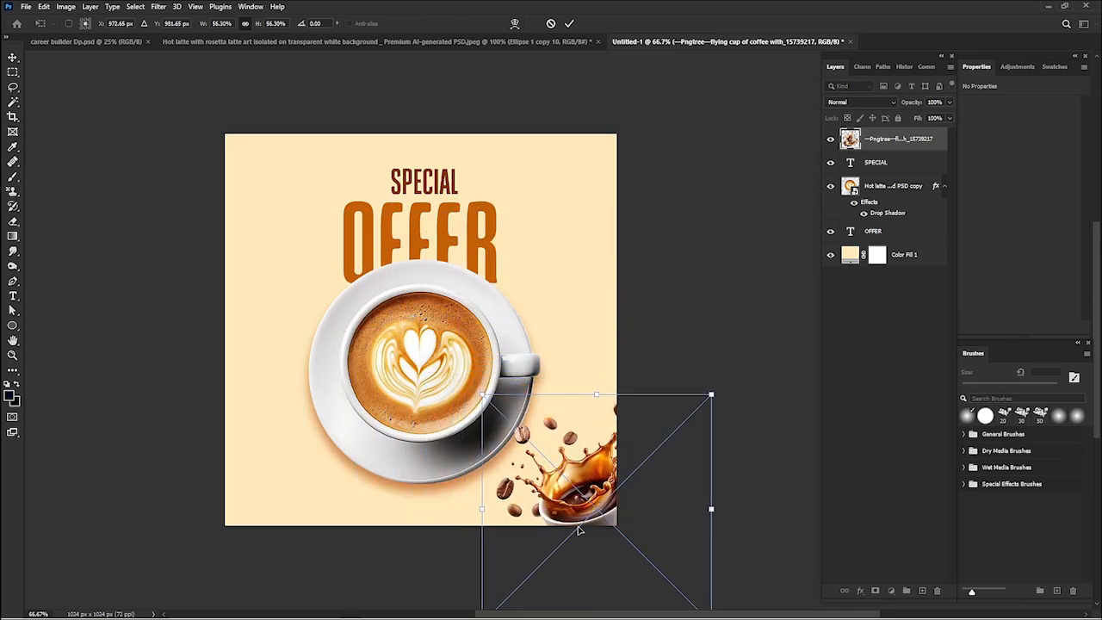
{"action": "key", "text": "Return"}
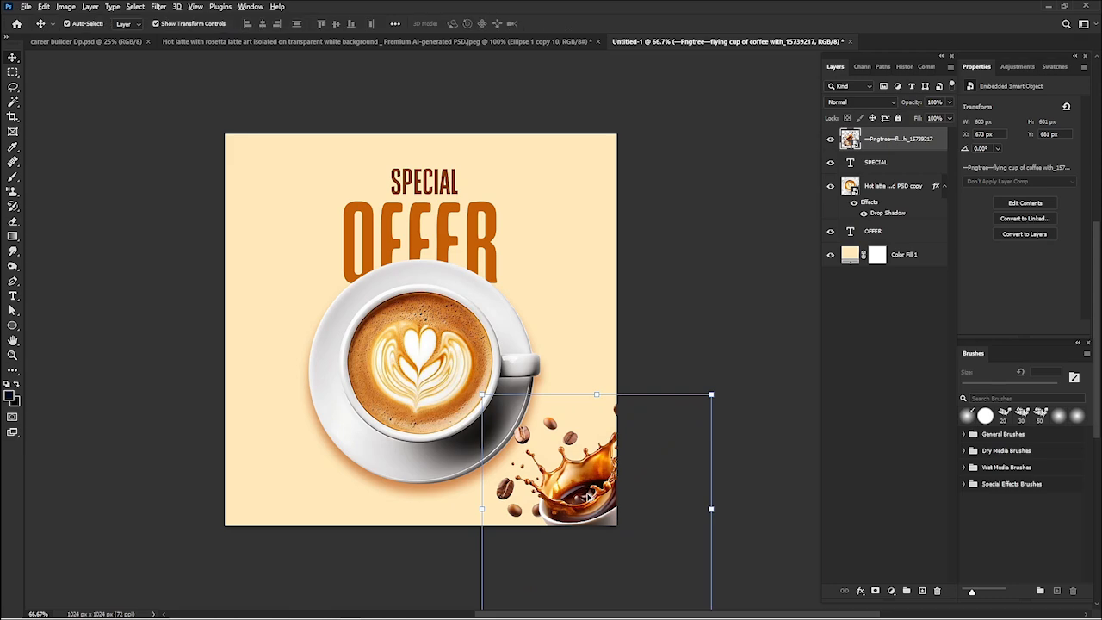
- Duplicate the flying coffee cup into the canvas's upper-left corner, rotating the copy about 97° and enlarging it to about 64%
{"action": "left_click_drag", "start_coordinate": [583, 498], "coordinate": [226, 156]}
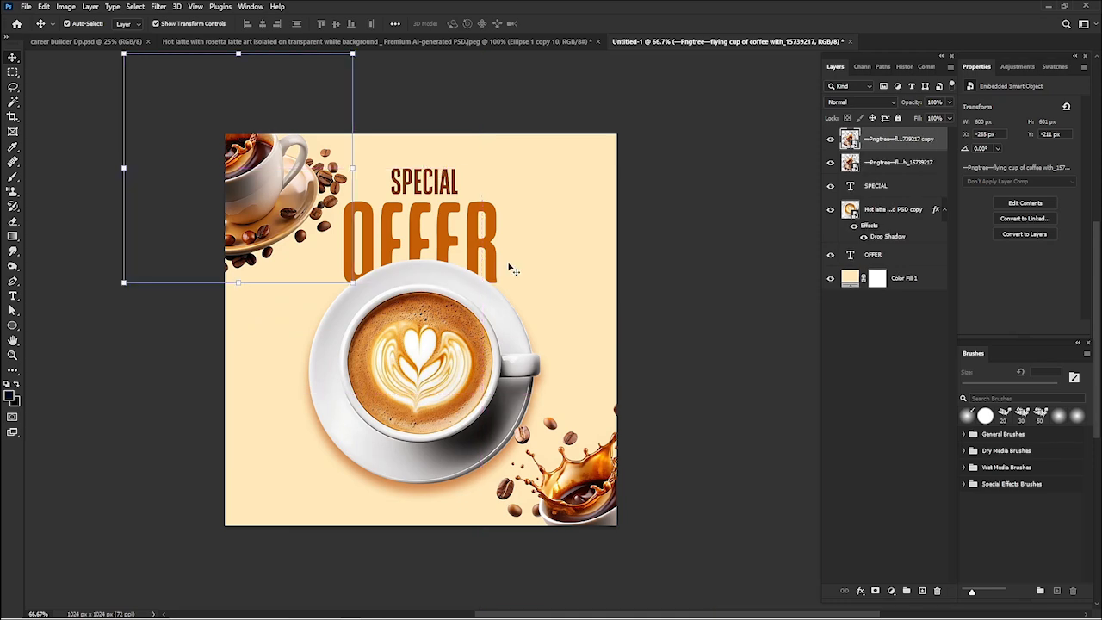
{"action": "left_click_drag", "start_coordinate": [361, 166], "coordinate": [209, 314]}
{"action": "left_click_drag", "start_coordinate": [284, 230], "coordinate": [268, 228]}
{"action": "key", "text": "Return"}
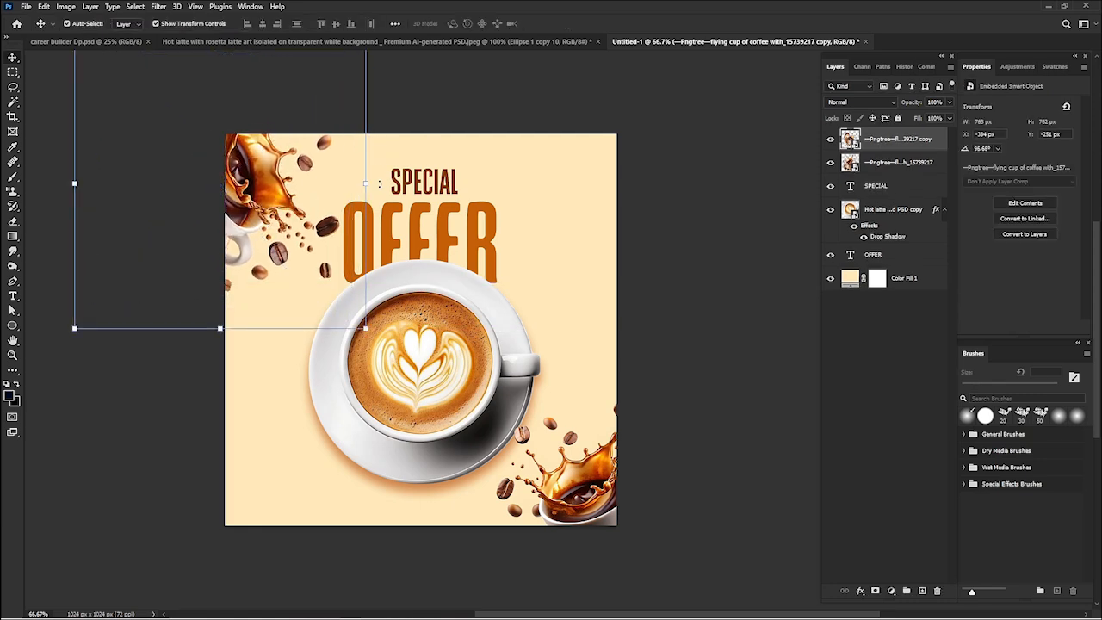
- Rotate the upper-left coffee cup copy to about 106° and reposition it against the canvas corner
{"action": "left_click_drag", "start_coordinate": [353, 142], "coordinate": [361, 191]}
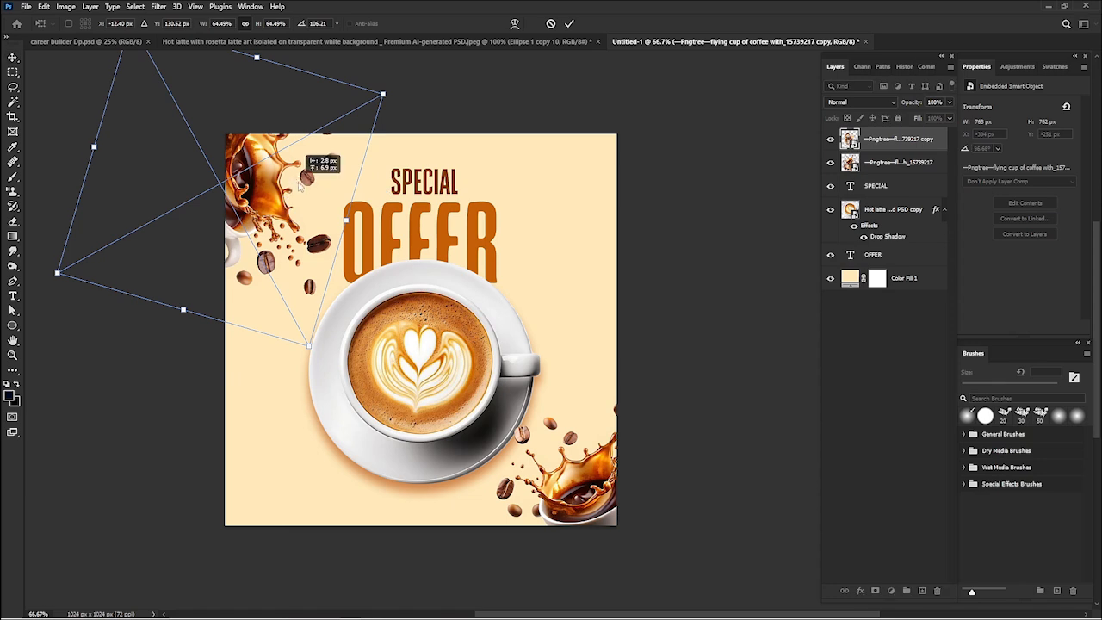
{"action": "mouse_move", "coordinate": [290, 206]}
{"action": "left_mouse_down"}
{"action": "mouse_move", "coordinate": [315, 183]}
{"action": "mouse_move", "coordinate": [297, 194]}
{"action": "left_mouse_up"}
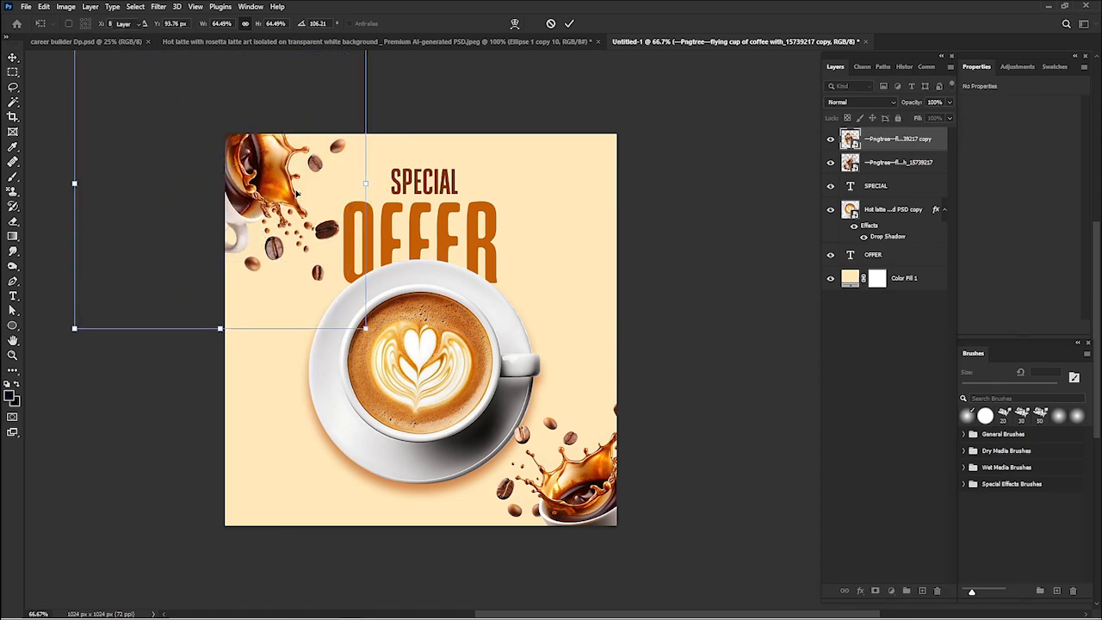
{"action": "left_click", "coordinate": [700, 188]}
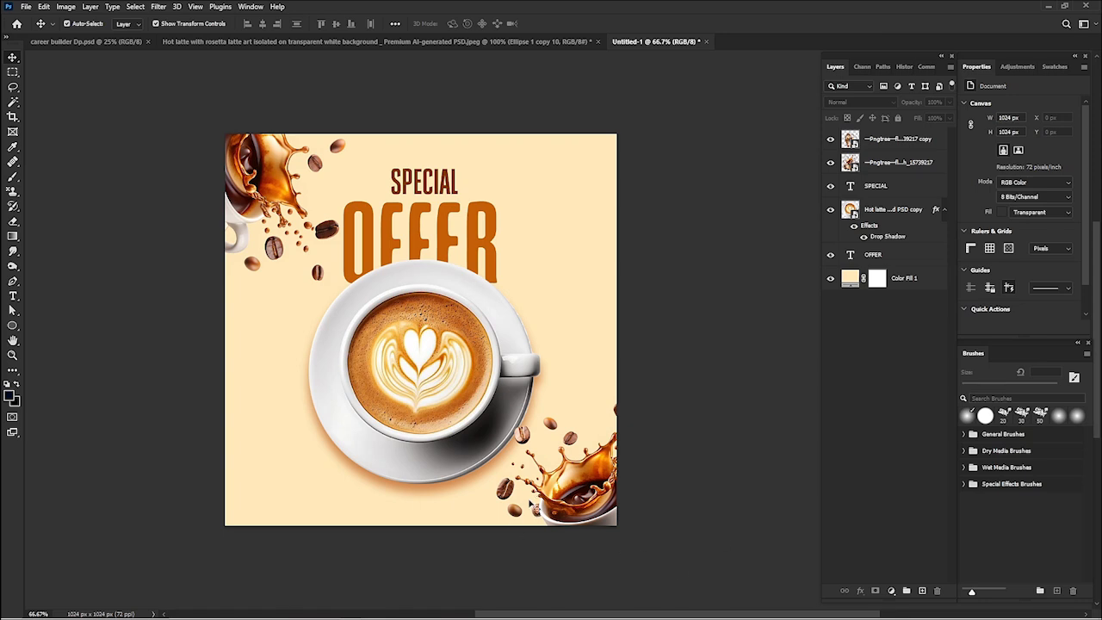
{"action": "left_click", "coordinate": [551, 506]}
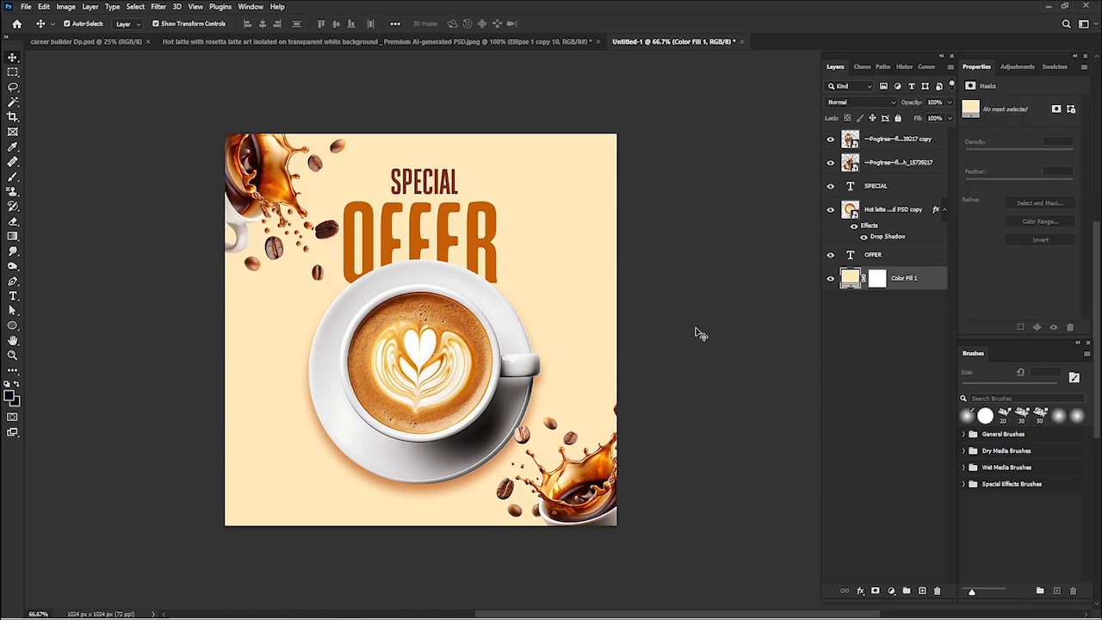
- Place the brown brush stroke image from the 3D Objects folder in File Explorer into the flyer
{"action": "mouse_move", "coordinate": [410, 613]}
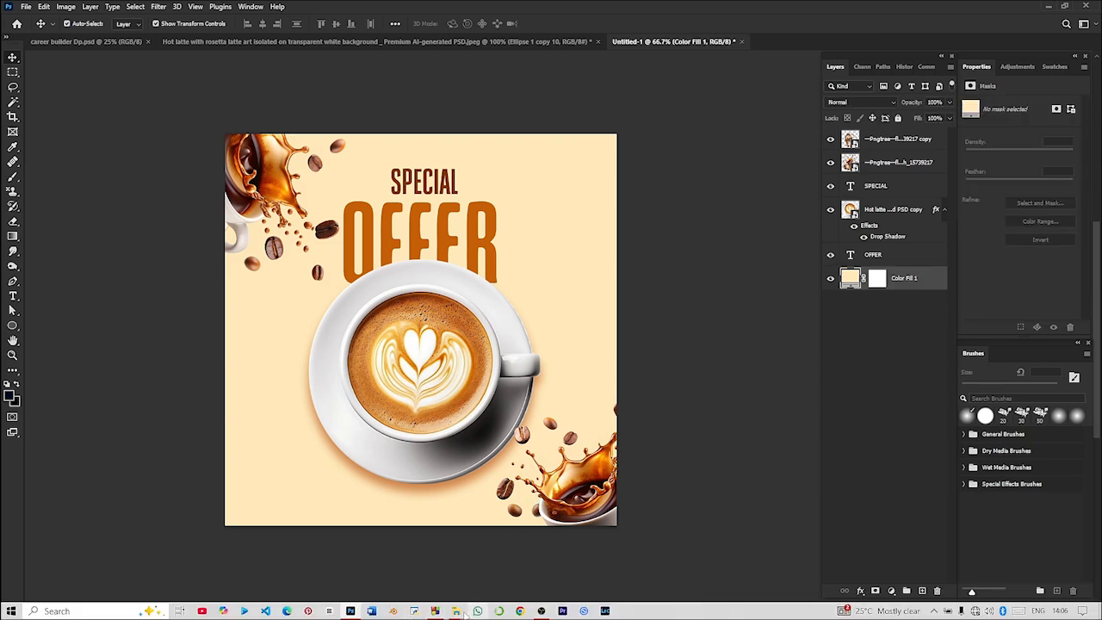
{"action": "mouse_move", "coordinate": [458, 612]}
{"action": "left_click", "coordinate": [396, 555]}
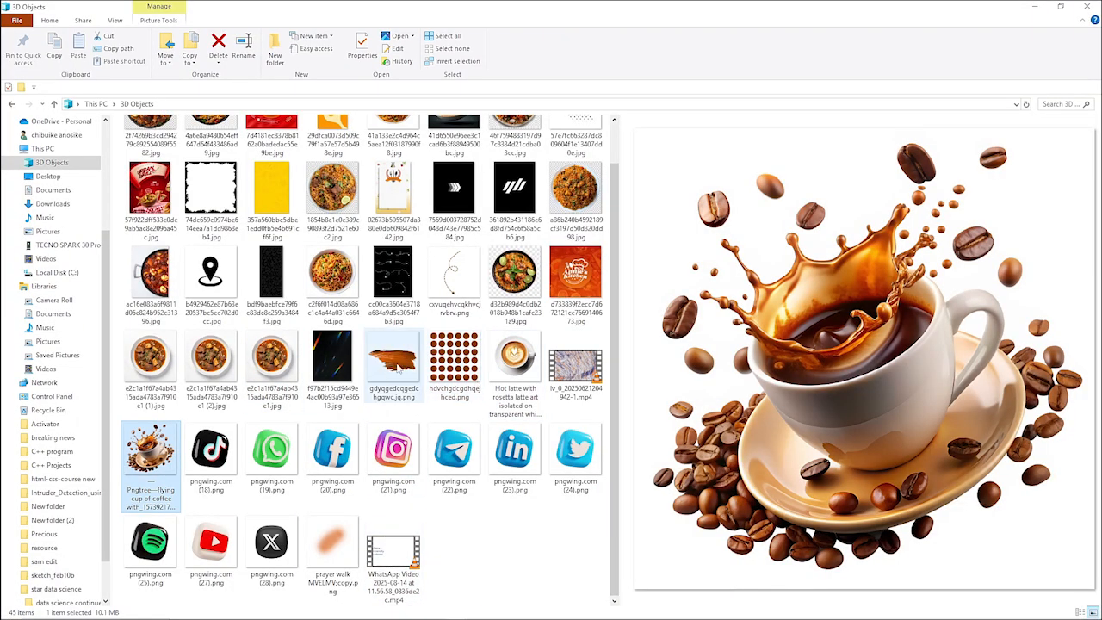
{"action": "left_click", "coordinate": [398, 366]}
{"action": "mouse_move", "coordinate": [399, 368]}
{"action": "left_mouse_down"}
{"action": "mouse_move", "coordinate": [426, 551]}
{"action": "mouse_move", "coordinate": [418, 608]}
{"action": "mouse_move", "coordinate": [346, 613]}
{"action": "mouse_move", "coordinate": [370, 449]}
{"action": "left_mouse_up"}
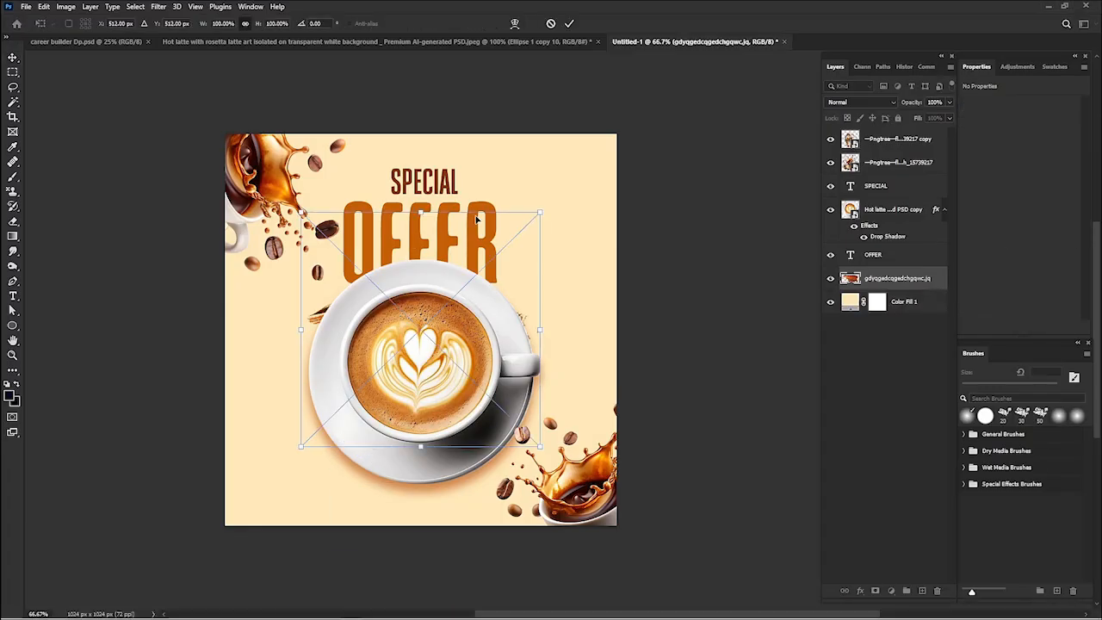
- Move the brush stroke layer to the top of the stack and scale it to about 48% over the saucer's lower-left edge
{"action": "mouse_move", "coordinate": [888, 282]}
{"action": "left_mouse_down"}
{"action": "mouse_move", "coordinate": [864, 116]}
{"action": "mouse_move", "coordinate": [870, 131]}
{"action": "left_mouse_up"}
{"action": "left_click_drag", "start_coordinate": [419, 306], "coordinate": [417, 349]}
{"action": "left_click_drag", "start_coordinate": [420, 259], "coordinate": [423, 392]}
{"action": "mouse_move", "coordinate": [427, 440]}
{"action": "left_mouse_down"}
{"action": "mouse_move", "coordinate": [330, 450]}
{"action": "mouse_move", "coordinate": [324, 438]}
{"action": "left_mouse_up"}
{"action": "key", "text": "Return"}
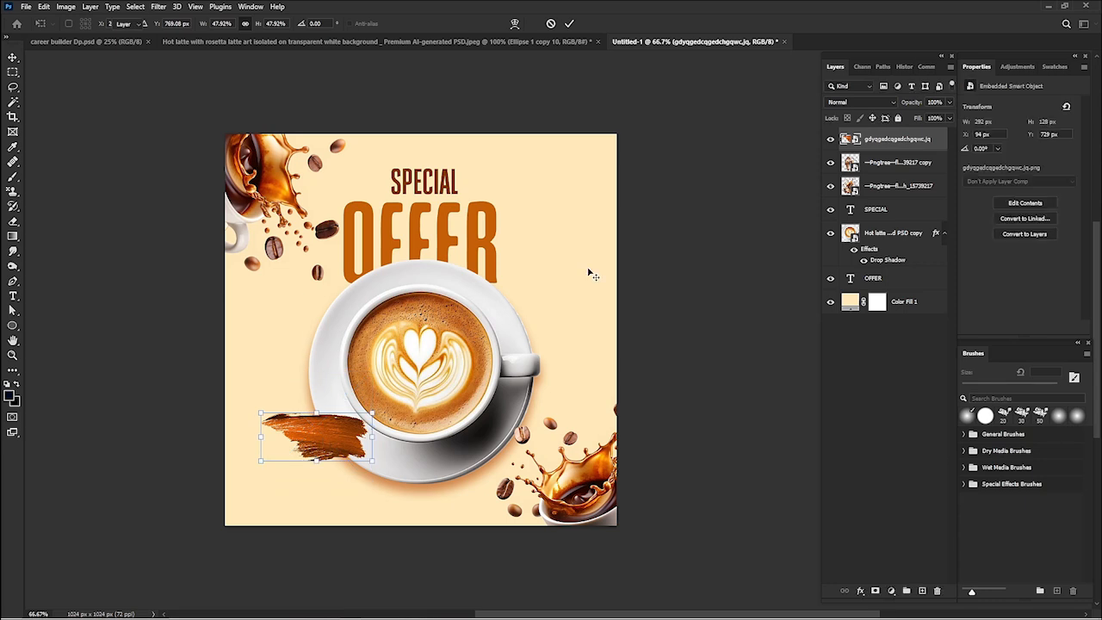
{"action": "left_click", "coordinate": [651, 241]}
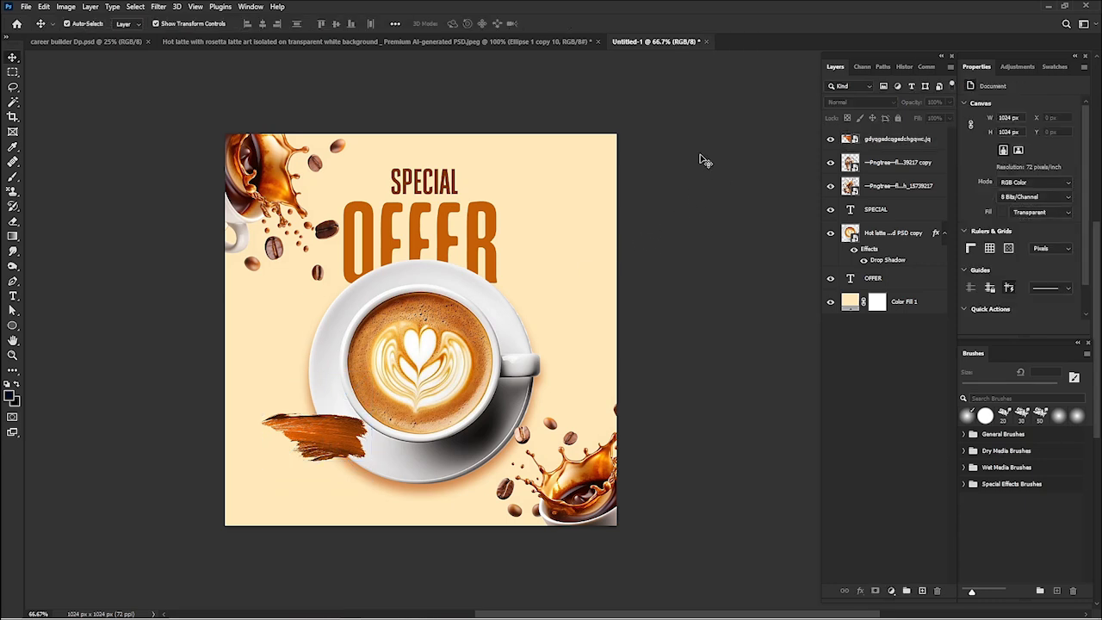
- Place the brown dashed arrow image from the 3D Objects folder into the flyer, scaled to about 52.5% beside the saucer above the brush stroke
{"action": "mouse_move", "coordinate": [433, 616]}
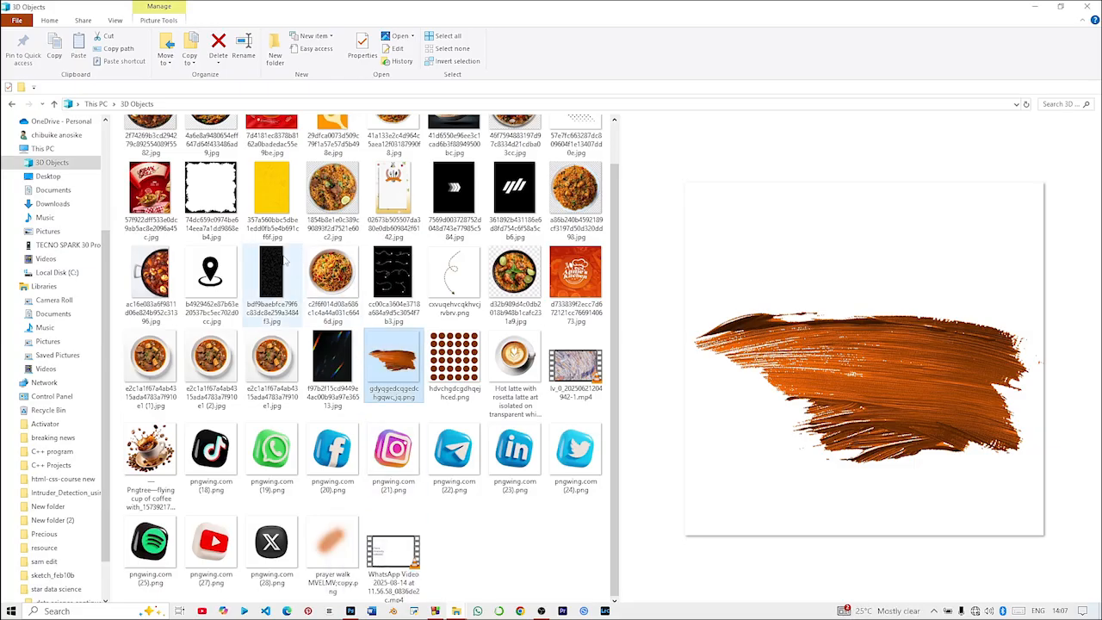
{"action": "left_click", "coordinate": [375, 568]}
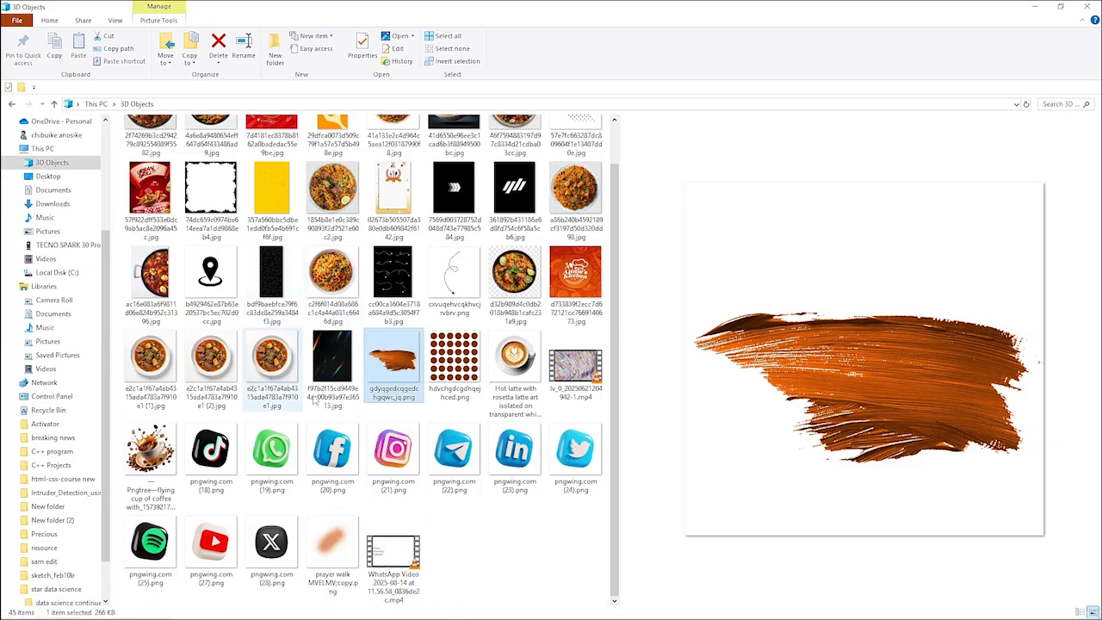
{"action": "left_click", "coordinate": [444, 270]}
{"action": "mouse_move", "coordinate": [405, 616]}
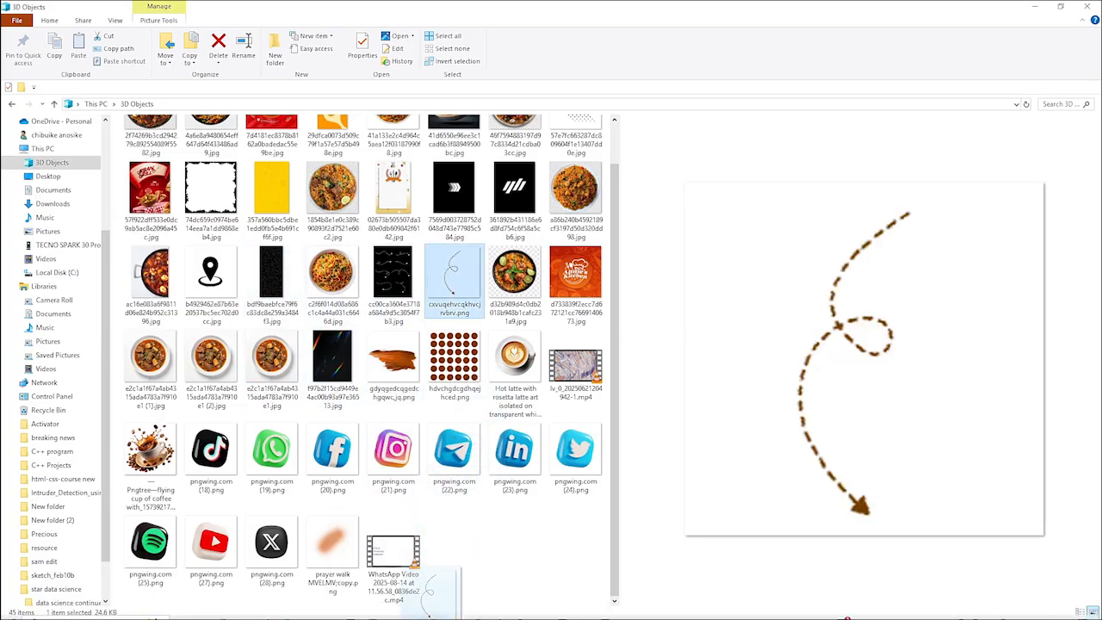
{"action": "left_click_drag", "start_coordinate": [359, 609], "coordinate": [313, 440]}
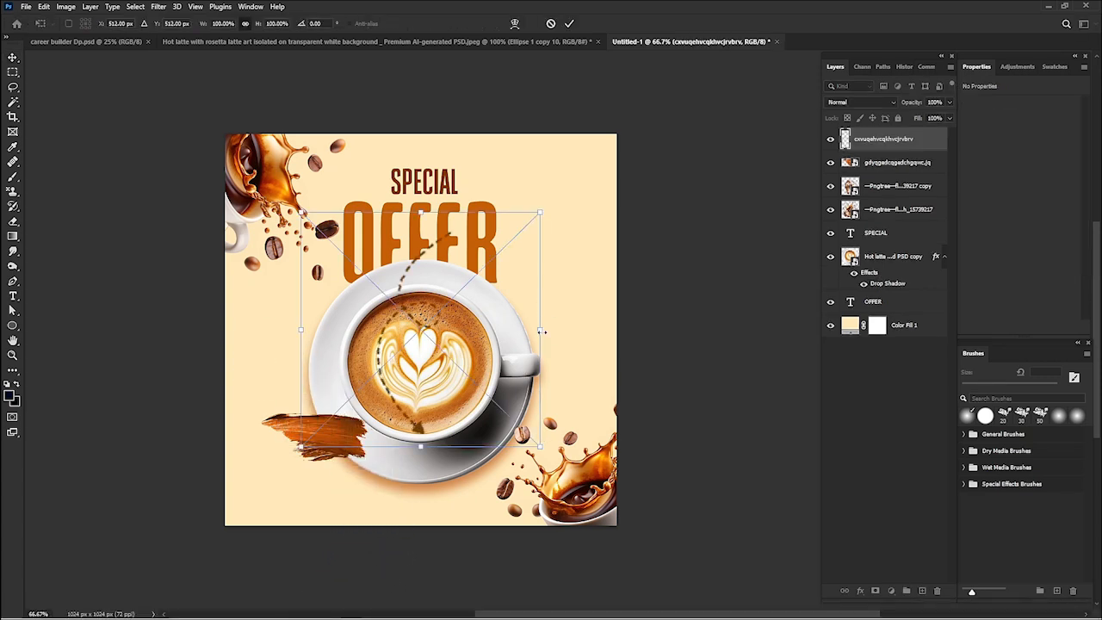
{"action": "left_click_drag", "start_coordinate": [542, 331], "coordinate": [268, 390]}
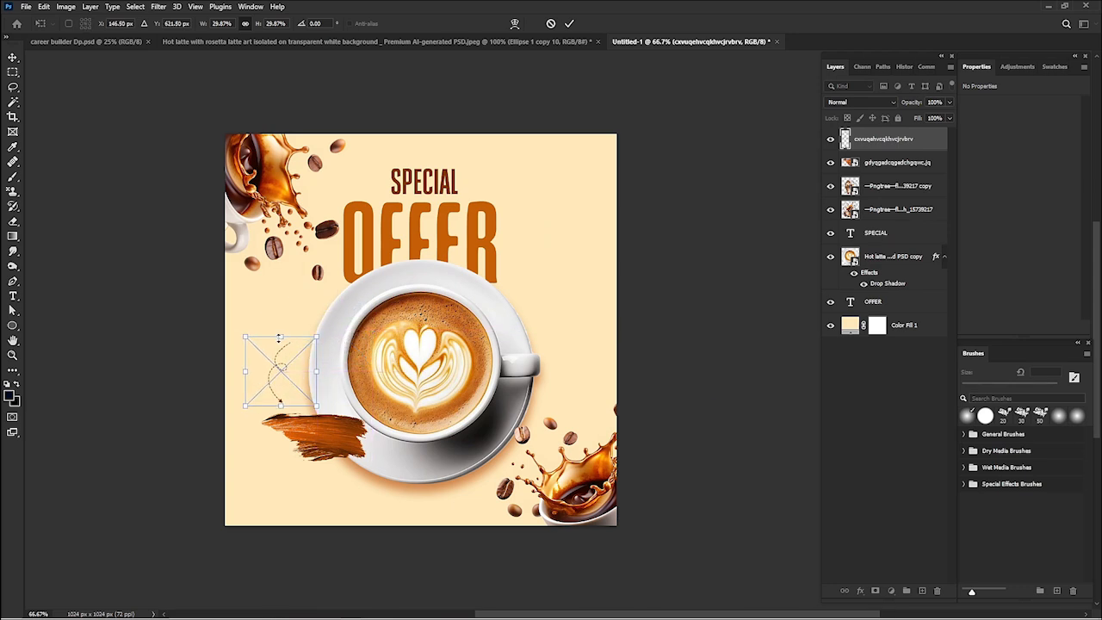
{"action": "left_click_drag", "start_coordinate": [278, 338], "coordinate": [280, 280]}
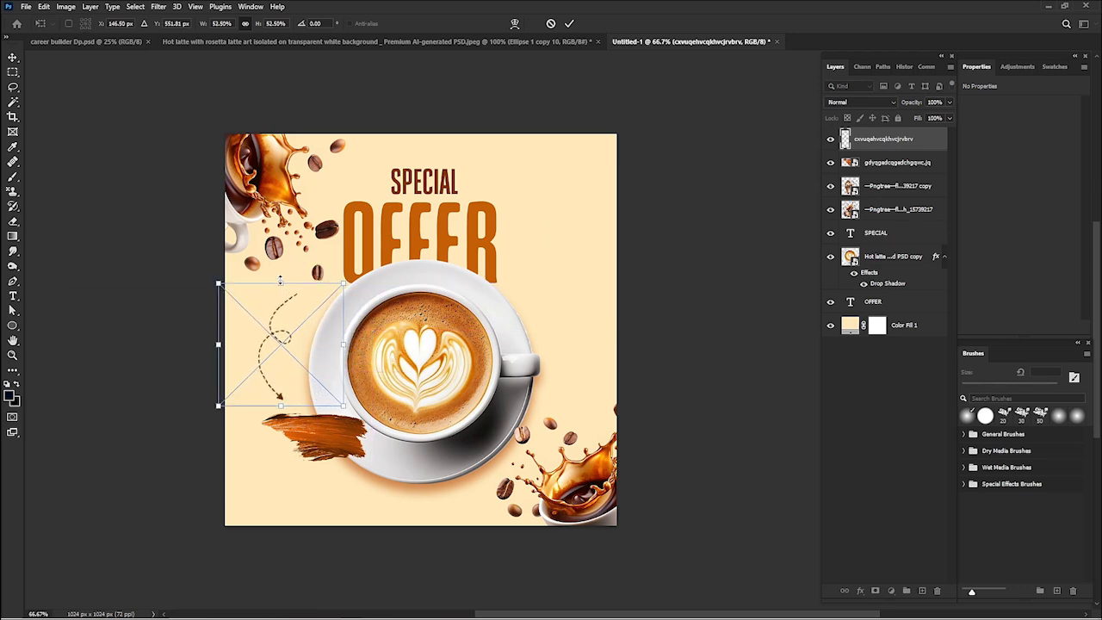
{"action": "key", "text": "Return"}
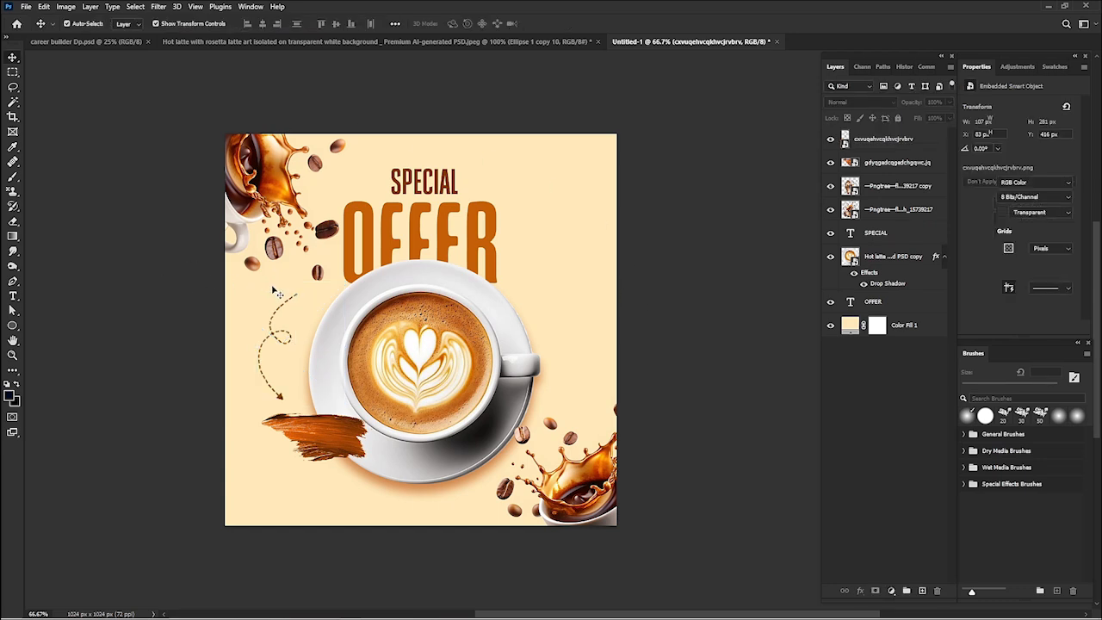
- Rotate the dashed arrow about 19.4°, scale it to about 44%, and shift it closer to the saucer
{"action": "left_click", "coordinate": [280, 315]}
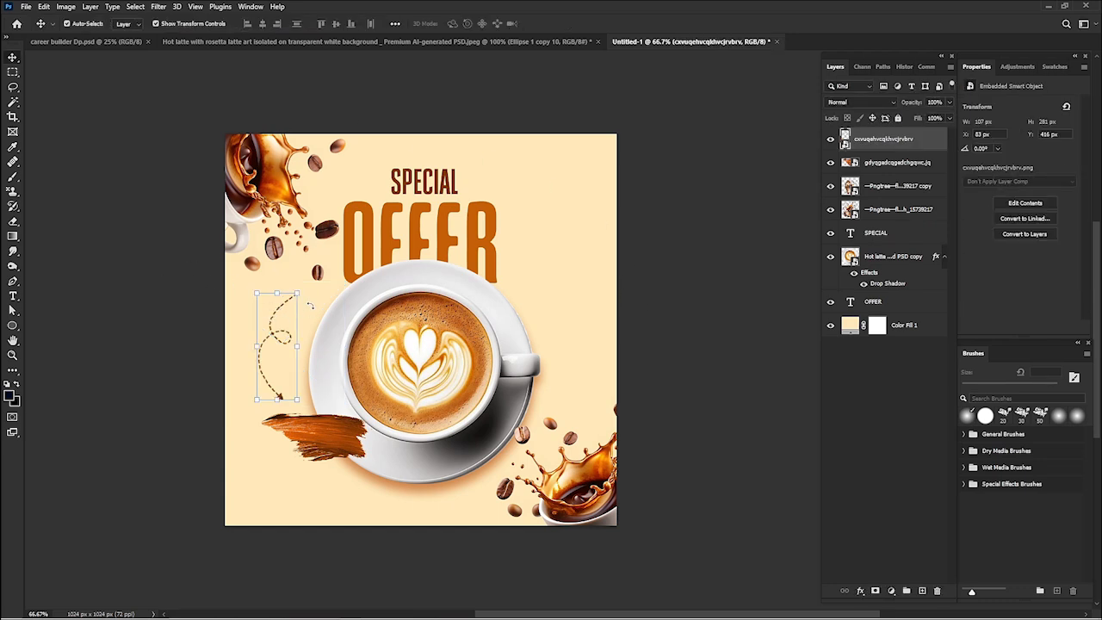
{"action": "key", "text": "ctrl+t"}
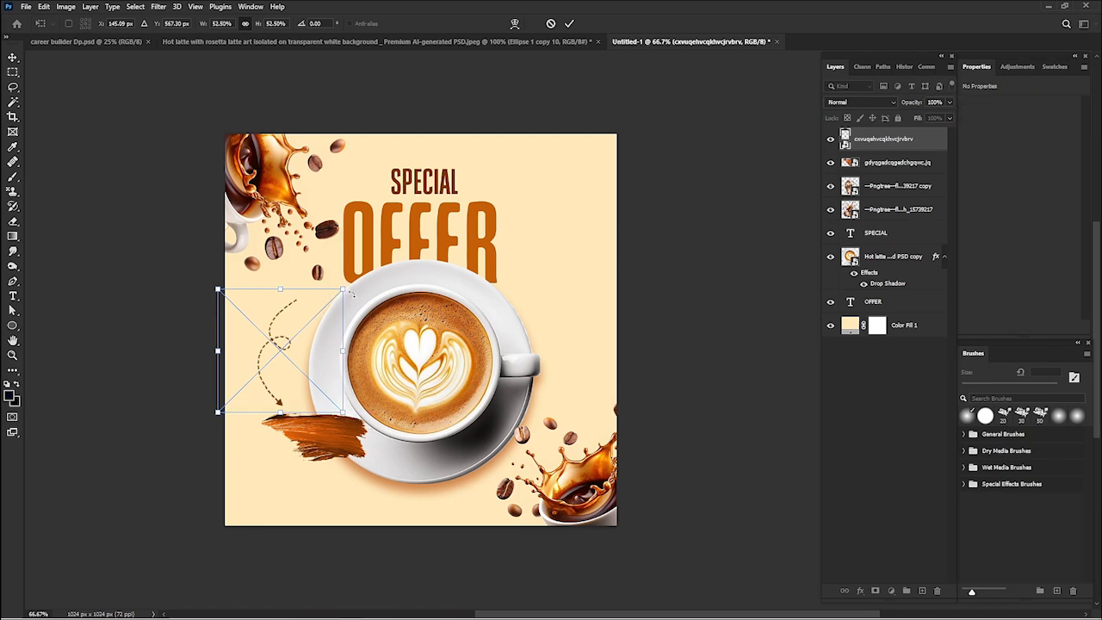
{"action": "left_click_drag", "start_coordinate": [356, 282], "coordinate": [377, 313]}
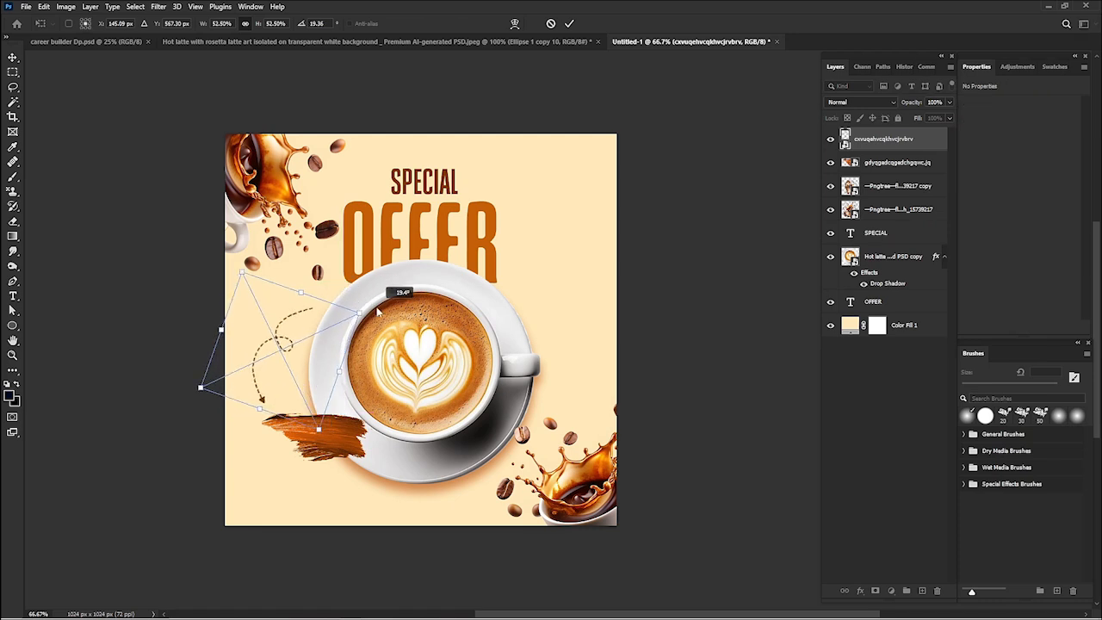
{"action": "left_click_drag", "start_coordinate": [289, 343], "coordinate": [306, 340]}
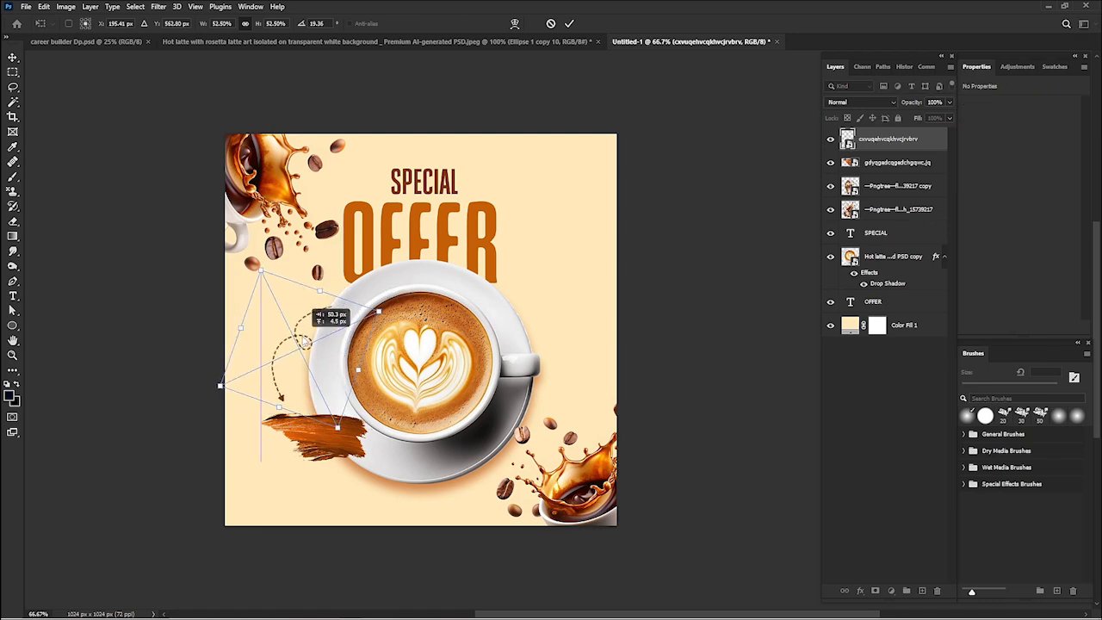
{"action": "left_click_drag", "start_coordinate": [320, 291], "coordinate": [296, 342]}
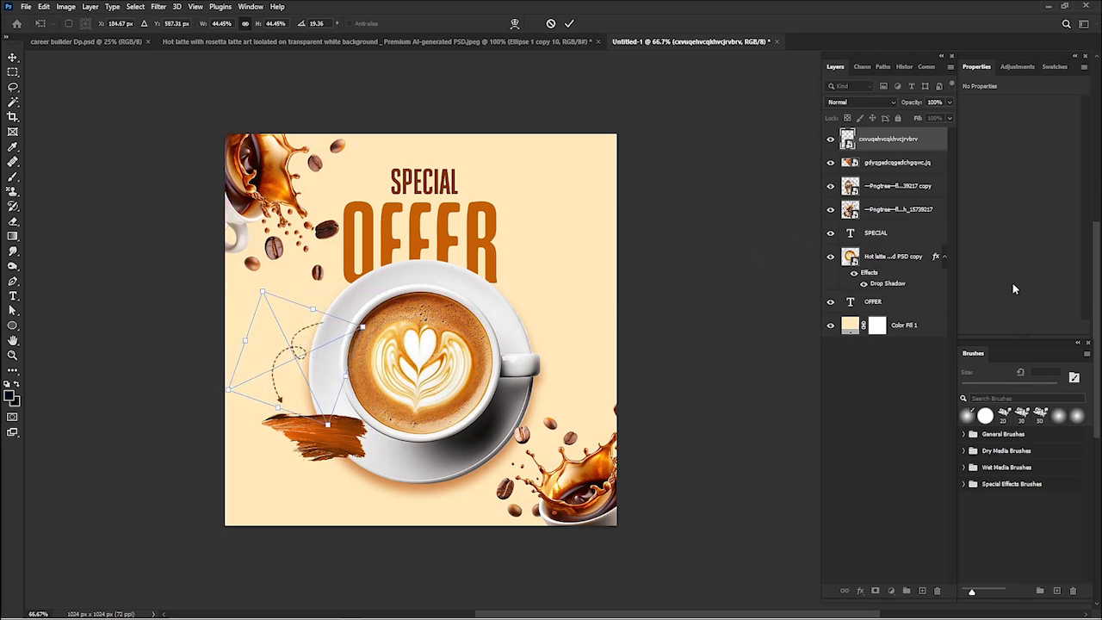
- Move the dashed arrow layer directly beneath the latte cup layer and nudge the arrow slightly down towards the brush stroke
{"action": "left_click_drag", "start_coordinate": [894, 135], "coordinate": [891, 290]}
{"action": "left_click", "coordinate": [692, 165]}
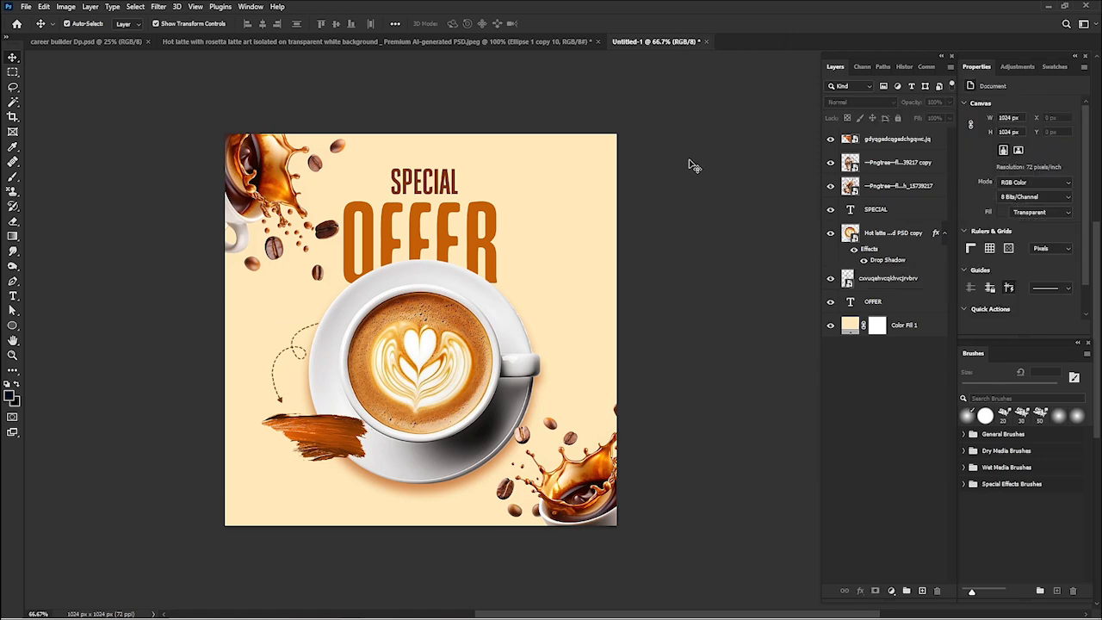
{"action": "left_click", "coordinate": [279, 402]}
{"action": "left_click", "coordinate": [279, 402]}
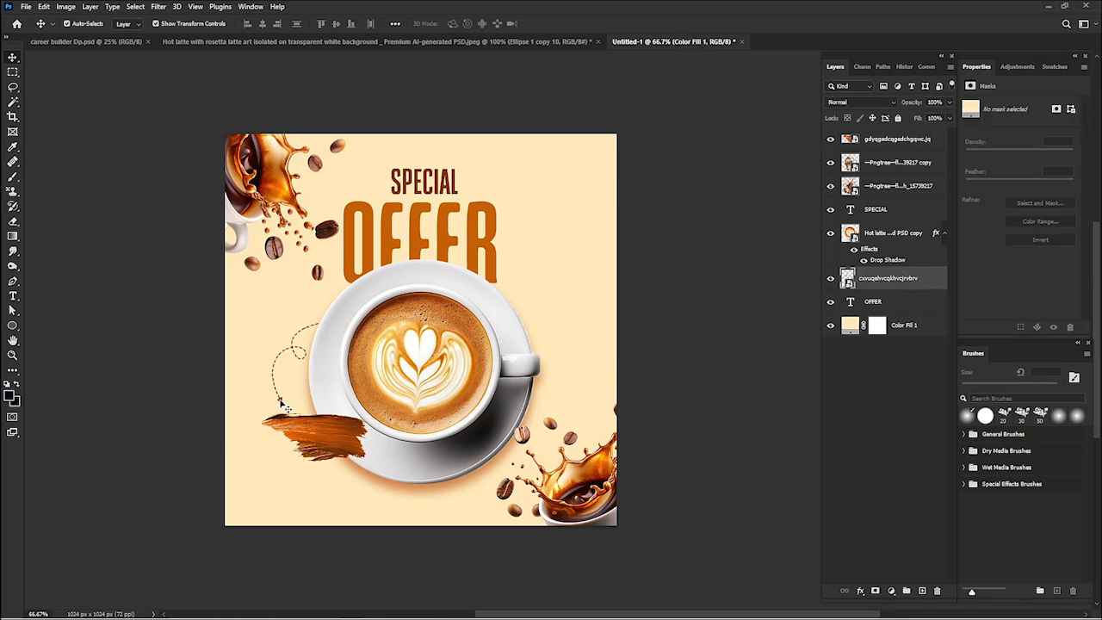
{"action": "left_click", "coordinate": [278, 402]}
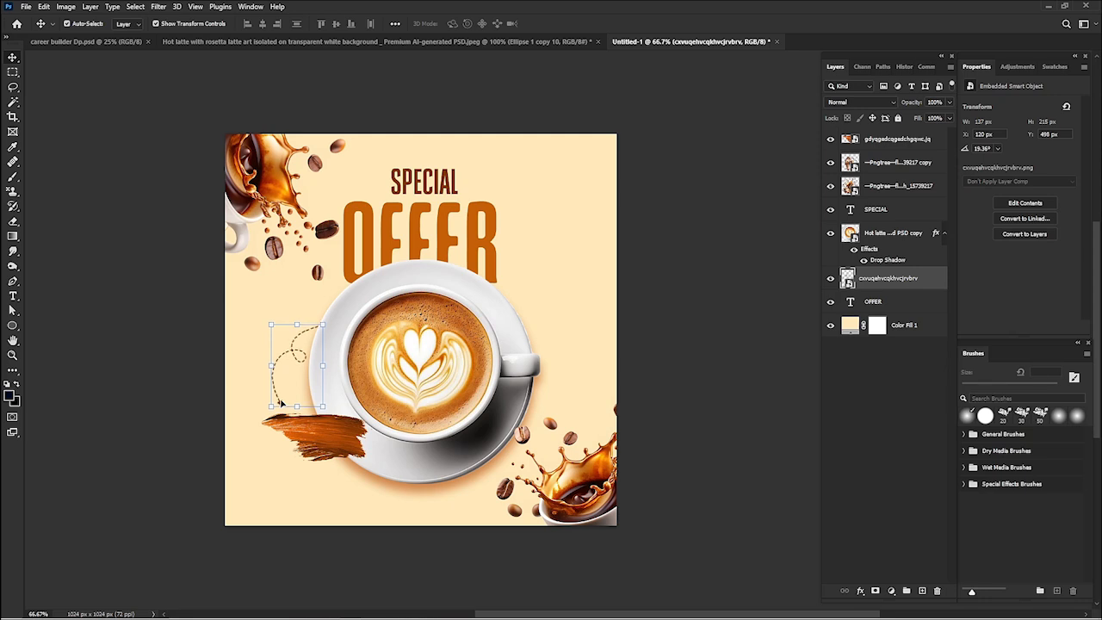
{"action": "left_click", "coordinate": [60, 198]}
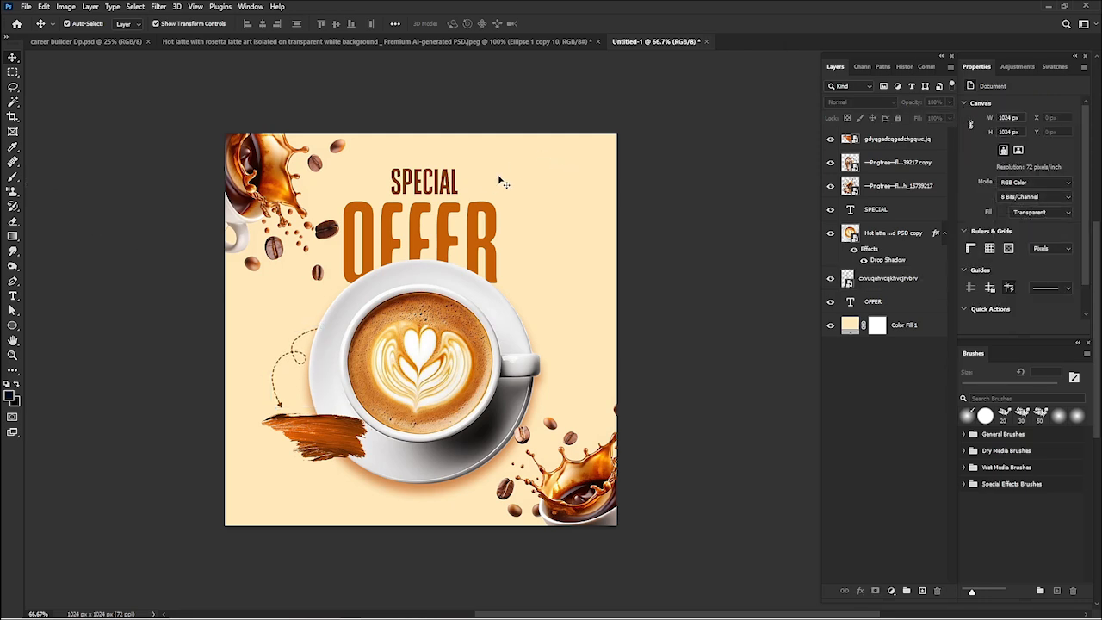
- Move the OFFER text slightly up and enlarge it to about 116%, keeping it centred behind the latte cup
{"action": "left_click_drag", "start_coordinate": [452, 224], "coordinate": [452, 221]}
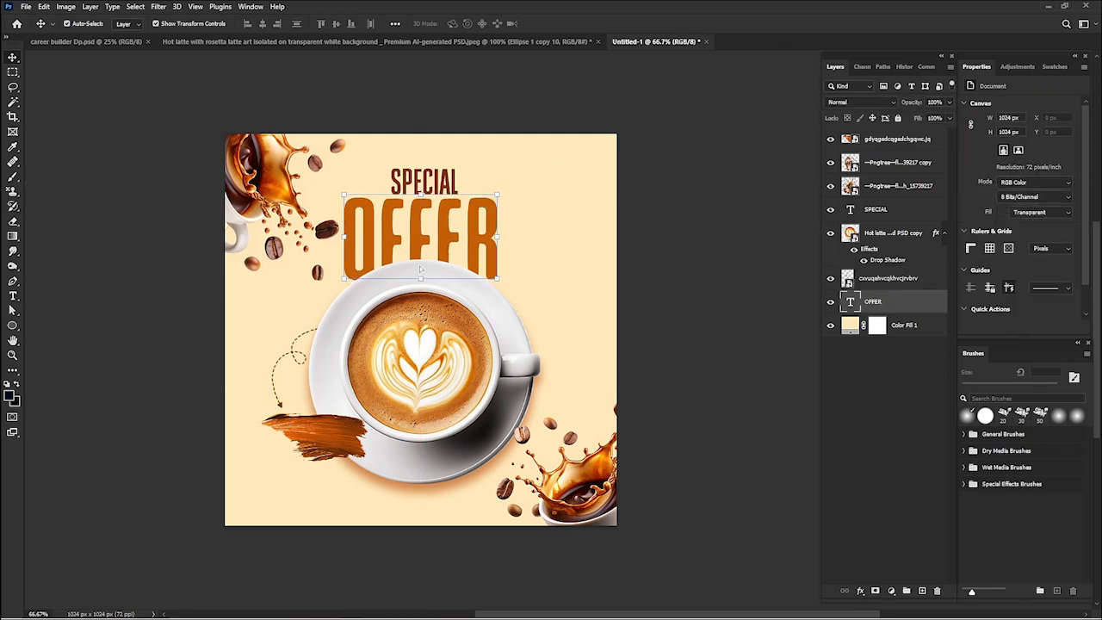
{"action": "left_click_drag", "start_coordinate": [422, 280], "coordinate": [421, 318]}
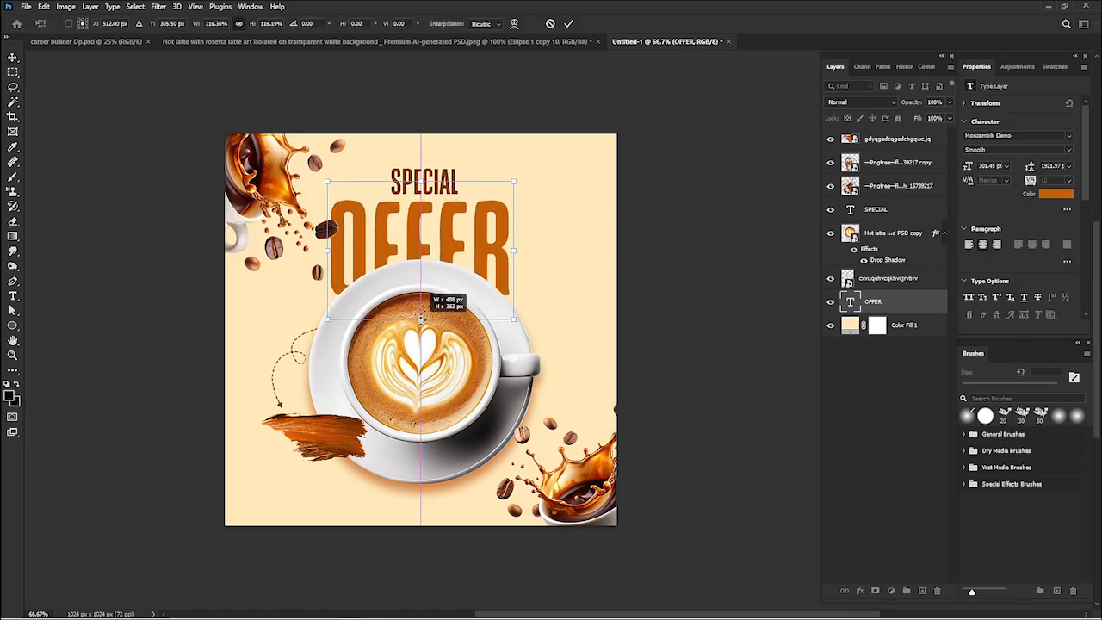
{"action": "key", "text": "Return"}
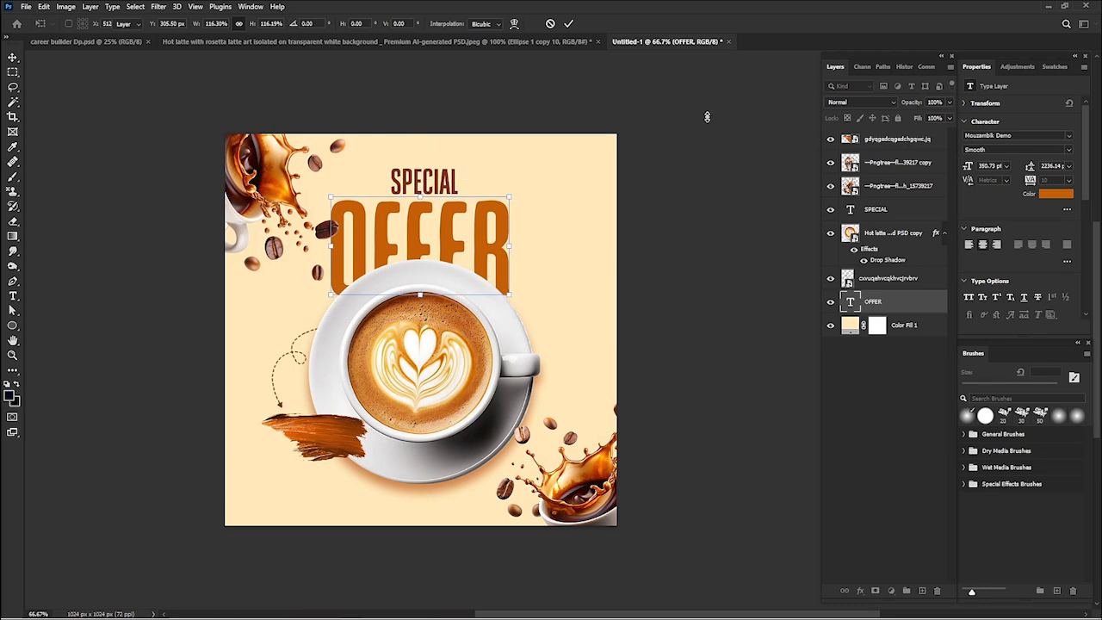
{"action": "left_click", "coordinate": [655, 359]}
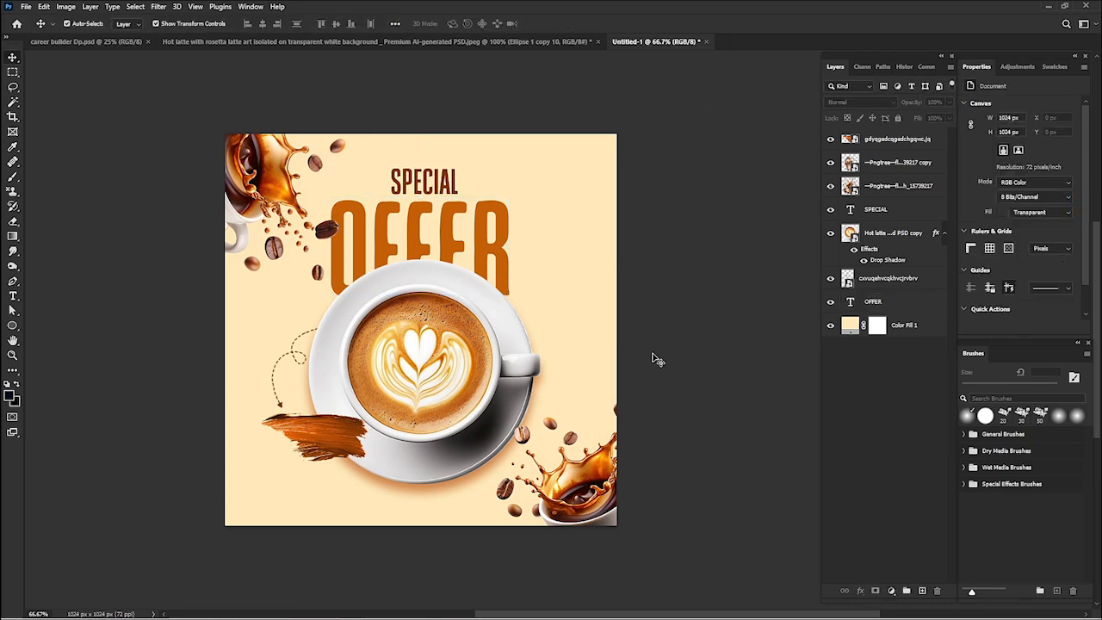
- Lock the position of the flying coffee cup layer in the canvas's lower-right corner
{"action": "left_click_drag", "start_coordinate": [550, 465], "coordinate": [564, 479]}
{"action": "left_click", "coordinate": [872, 118]}
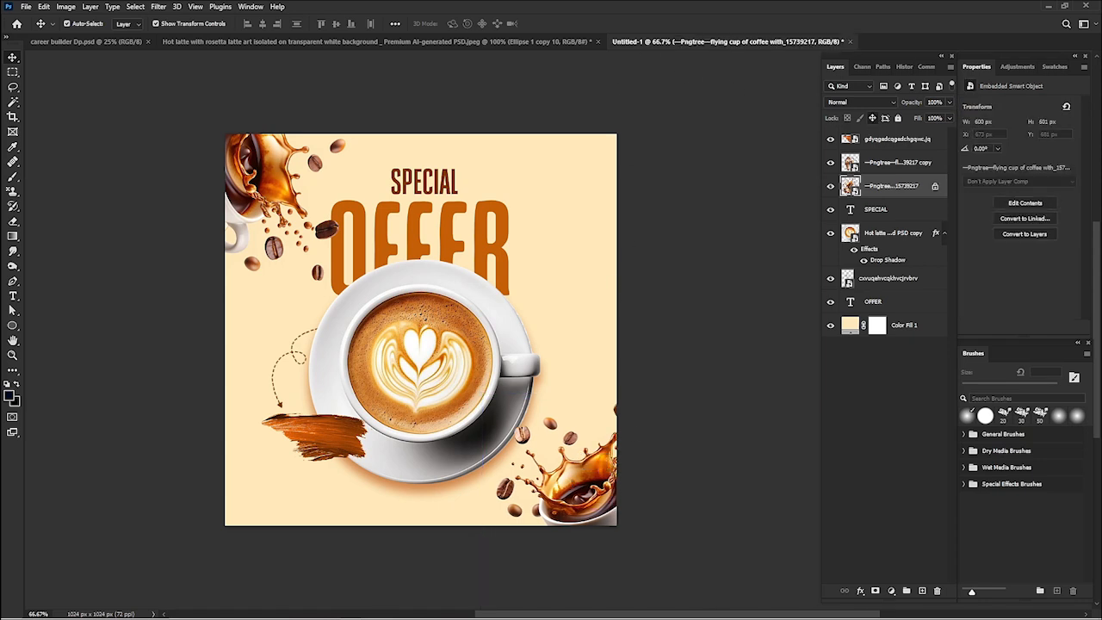
- Place the brown dot grid image from the 3D Objects folder, scaled to about 30% and half outside the canvas's upper edge near the right corner
{"action": "mouse_move", "coordinate": [477, 612]}
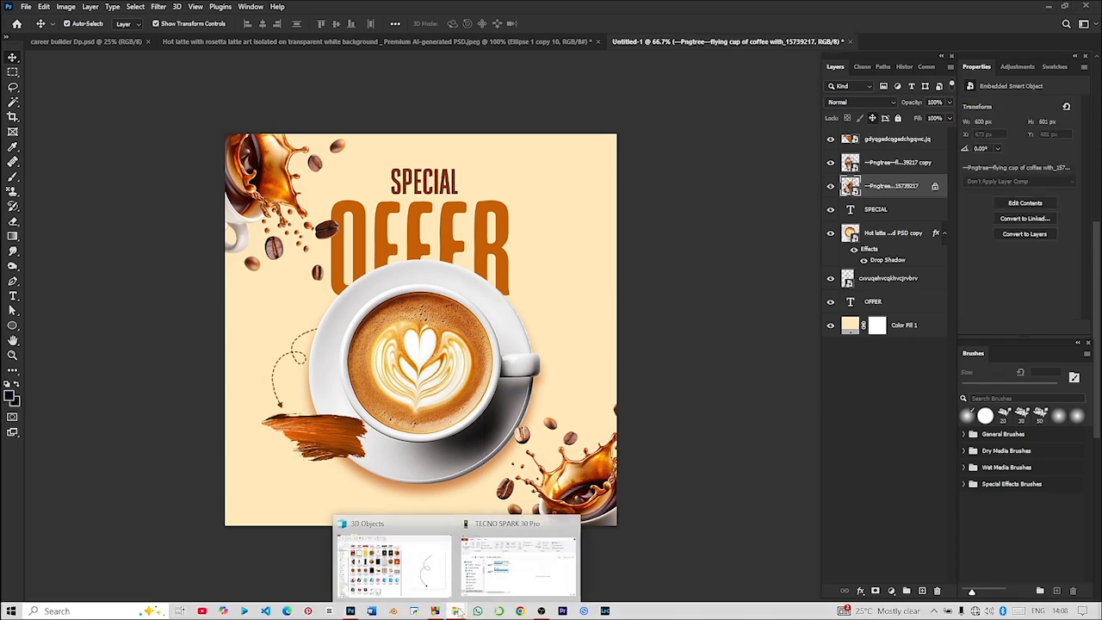
{"action": "left_click", "coordinate": [406, 565]}
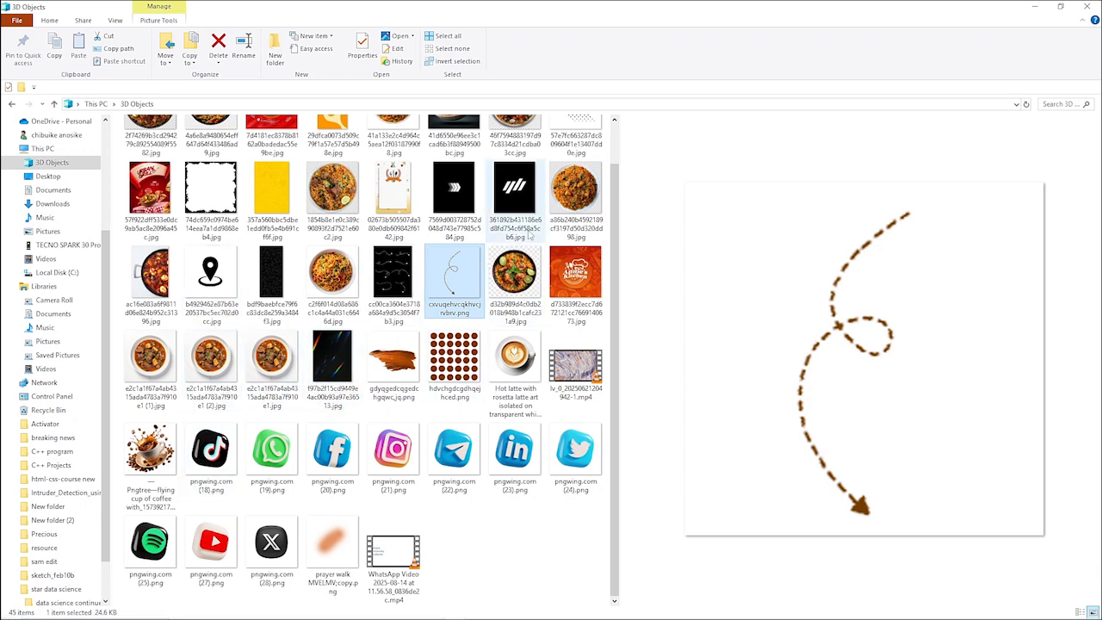
{"action": "left_click", "coordinate": [453, 387]}
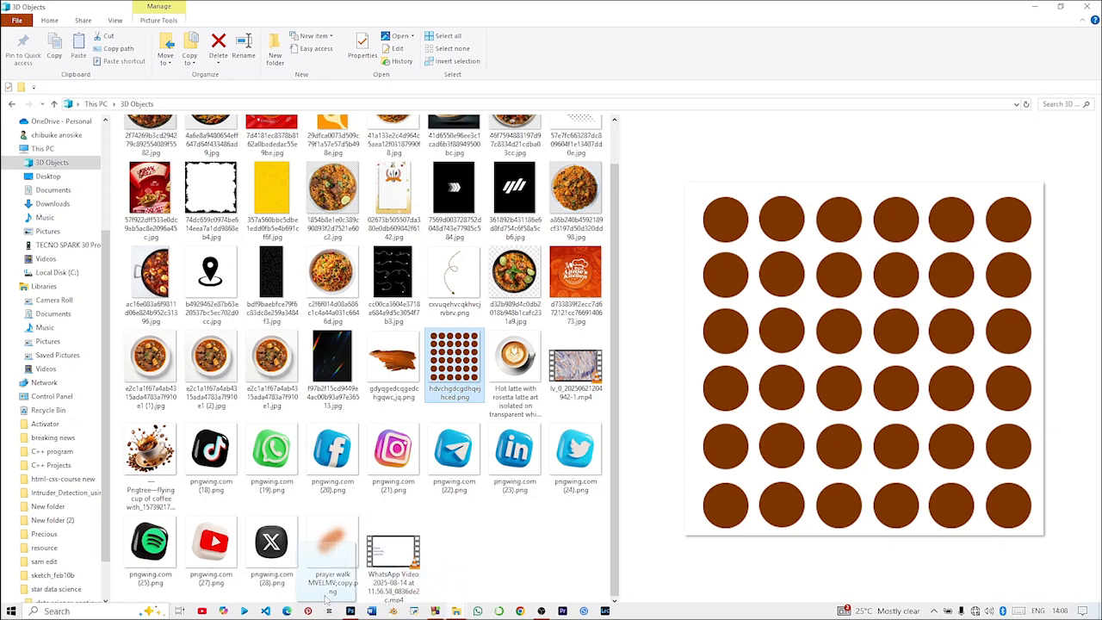
{"action": "left_click_drag", "start_coordinate": [370, 609], "coordinate": [465, 413]}
{"action": "left_click_drag", "start_coordinate": [425, 446], "coordinate": [556, 145]}
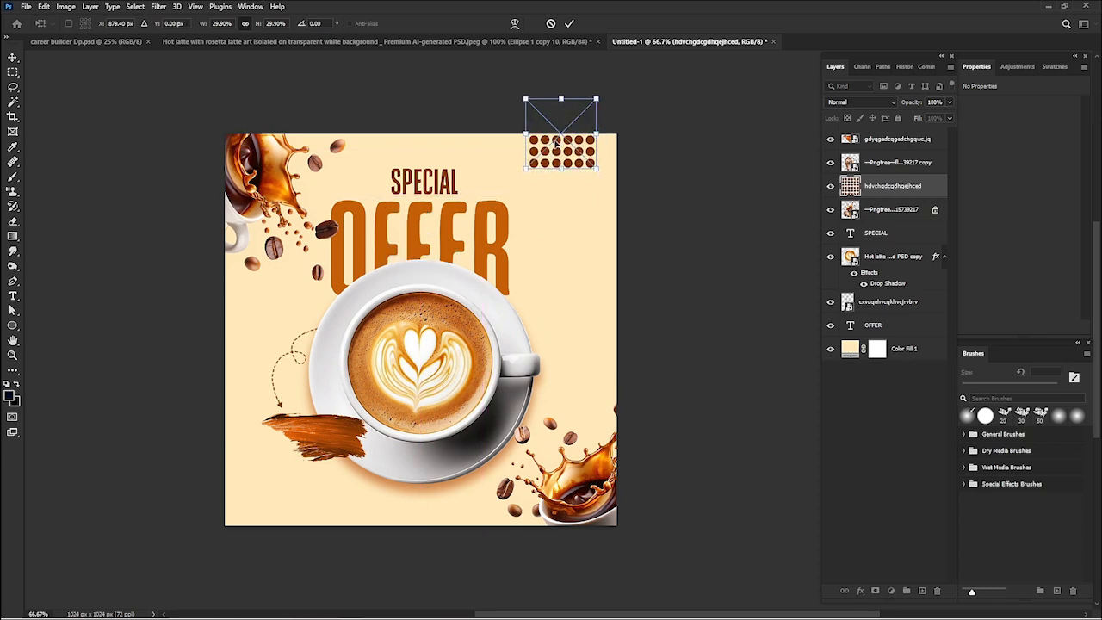
{"action": "key", "text": "Return"}
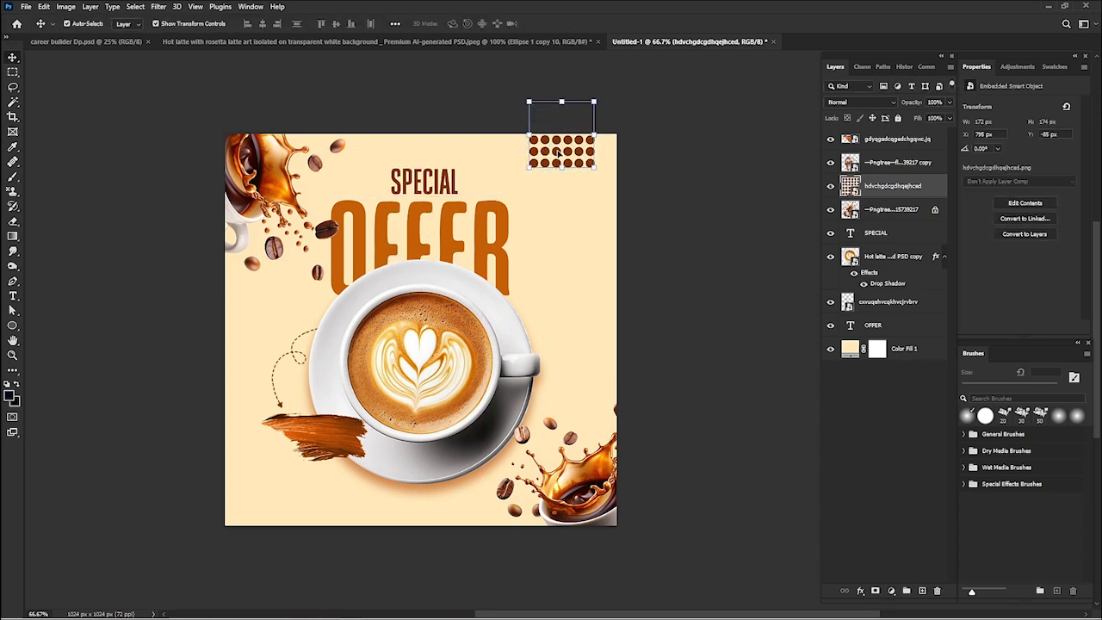
- Duplicate the dot grid over the cup handle at about 18% scale and move the copy beneath the latte cup layer
{"action": "left_click_drag", "start_coordinate": [557, 153], "coordinate": [548, 377]}
{"action": "key", "text": "Return"}
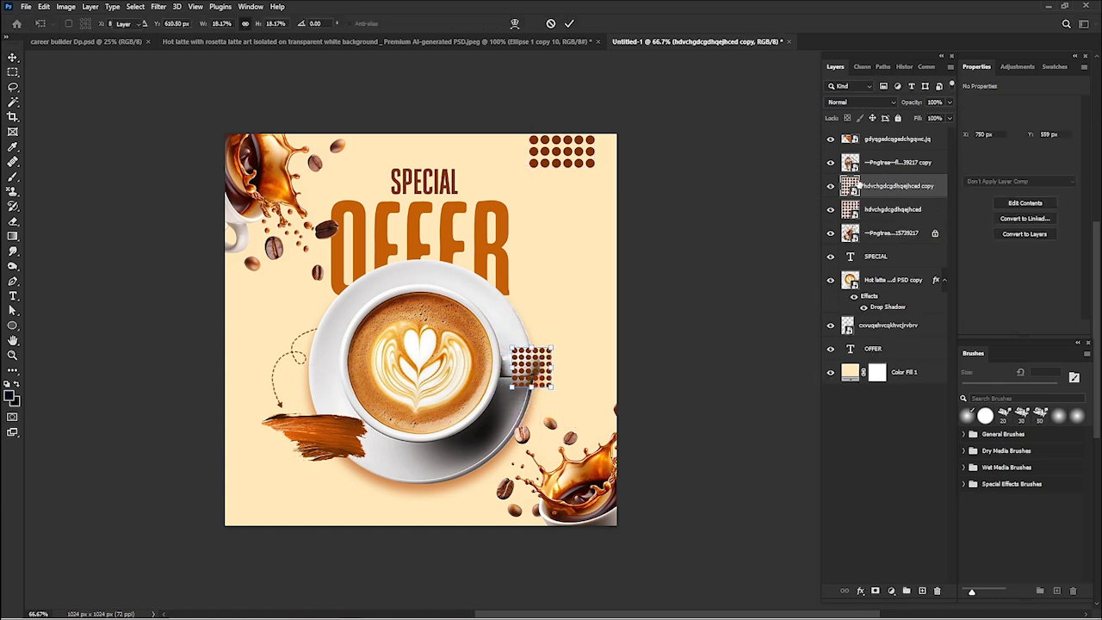
{"action": "left_click_drag", "start_coordinate": [871, 190], "coordinate": [894, 312]}
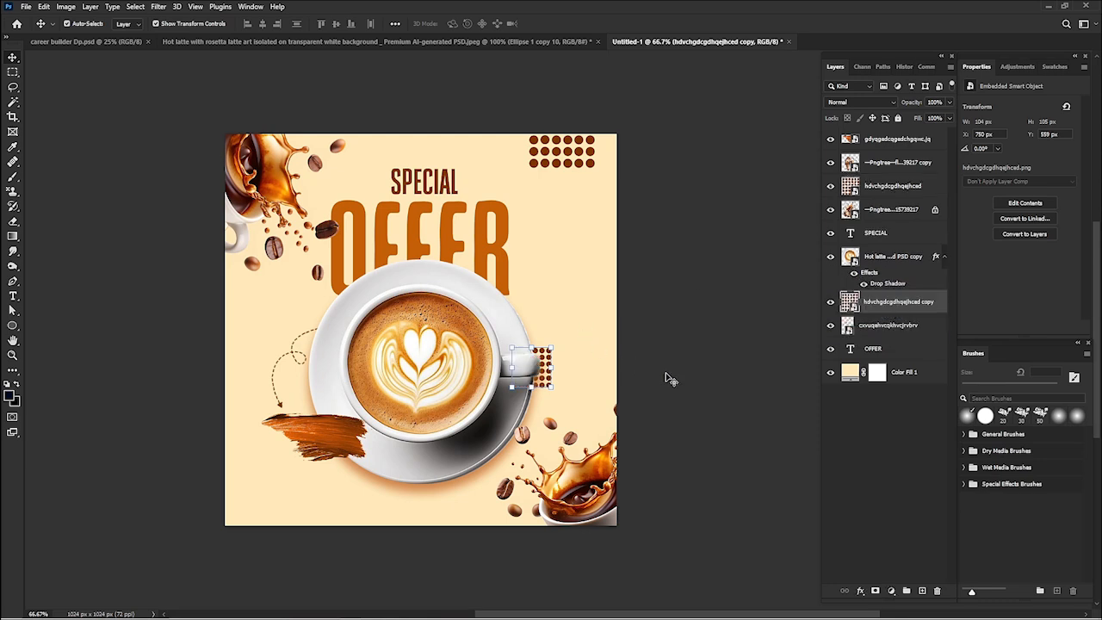
{"action": "left_click", "coordinate": [634, 241]}
- Duplicate the upper dot grid into the canvas's lower-left corner, rotated about -43° and scaled to about 28%
{"action": "left_click", "coordinate": [578, 153]}
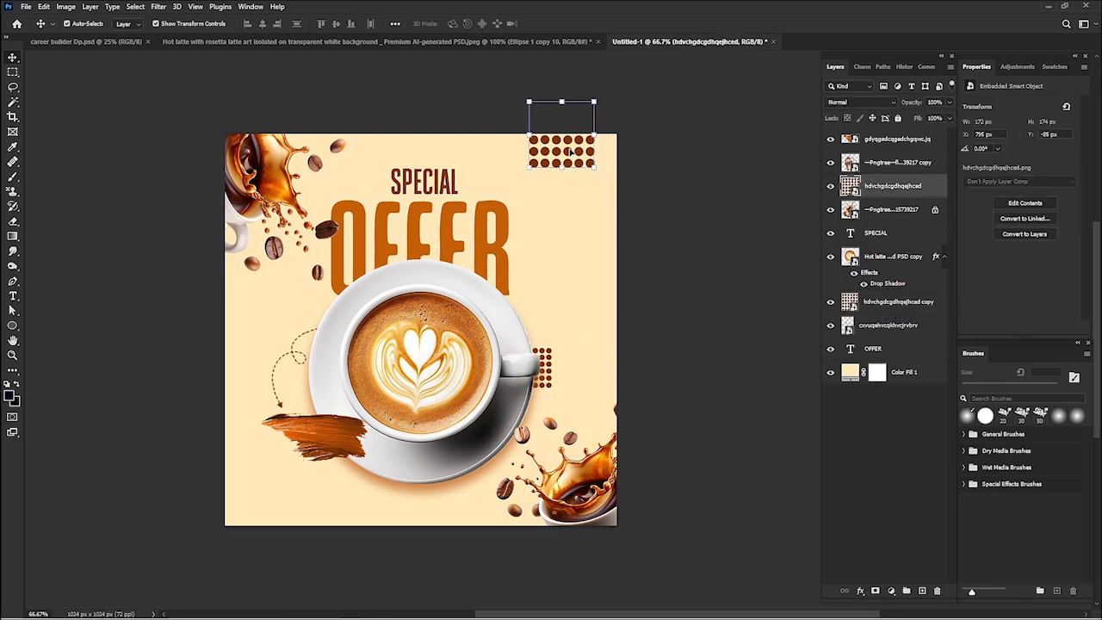
{"action": "left_click_drag", "start_coordinate": [570, 153], "coordinate": [386, 530]}
{"action": "left_click_drag", "start_coordinate": [307, 594], "coordinate": [315, 559]}
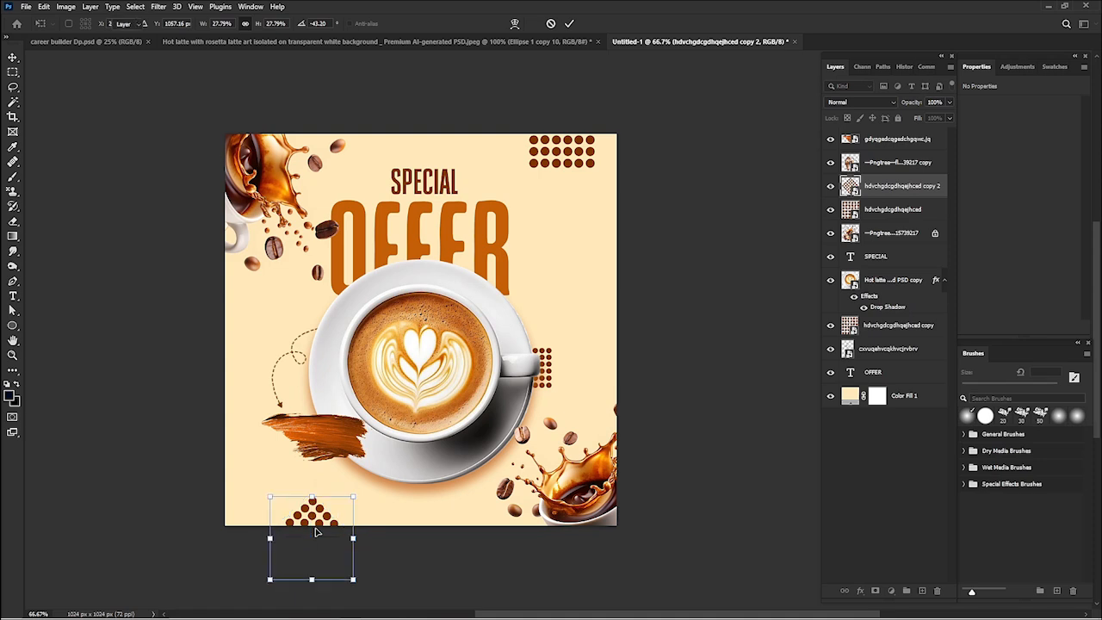
{"action": "key", "text": "Return"}
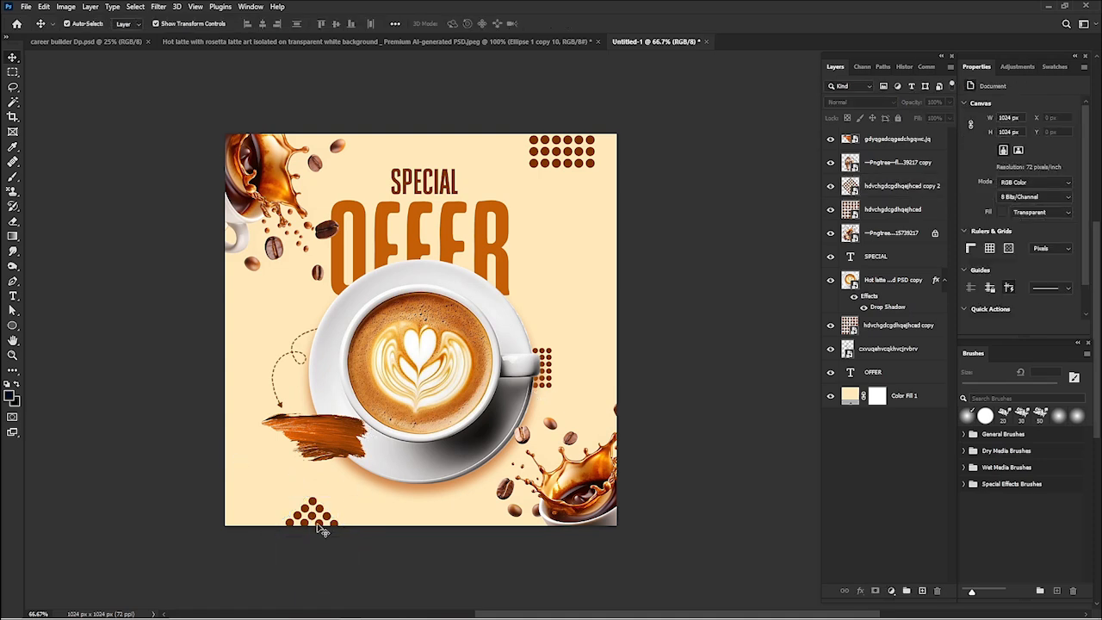
{"action": "left_click_drag", "start_coordinate": [303, 526], "coordinate": [273, 526]}
{"action": "left_click_drag", "start_coordinate": [241, 503], "coordinate": [206, 519]}
- Lower the brush stroke slightly and move the dashed arrow down so its tip points at the stroke
{"action": "left_click_drag", "start_coordinate": [335, 450], "coordinate": [336, 467]}
{"action": "left_click", "coordinate": [279, 405]}
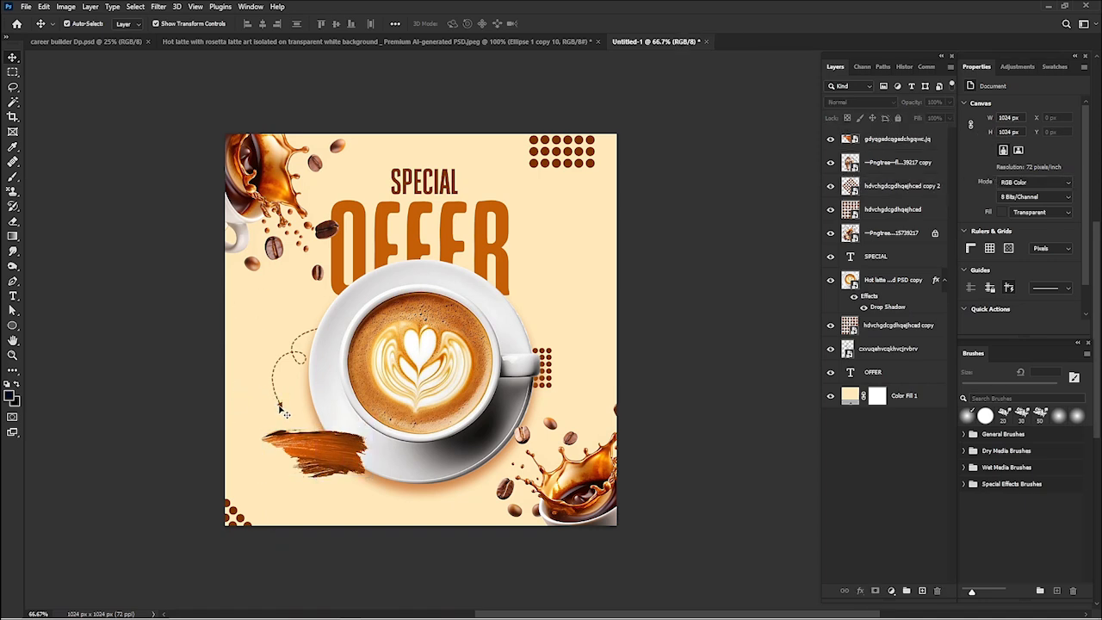
{"action": "left_click", "coordinate": [281, 406]}
{"action": "left_click_drag", "start_coordinate": [280, 406], "coordinate": [281, 426]}
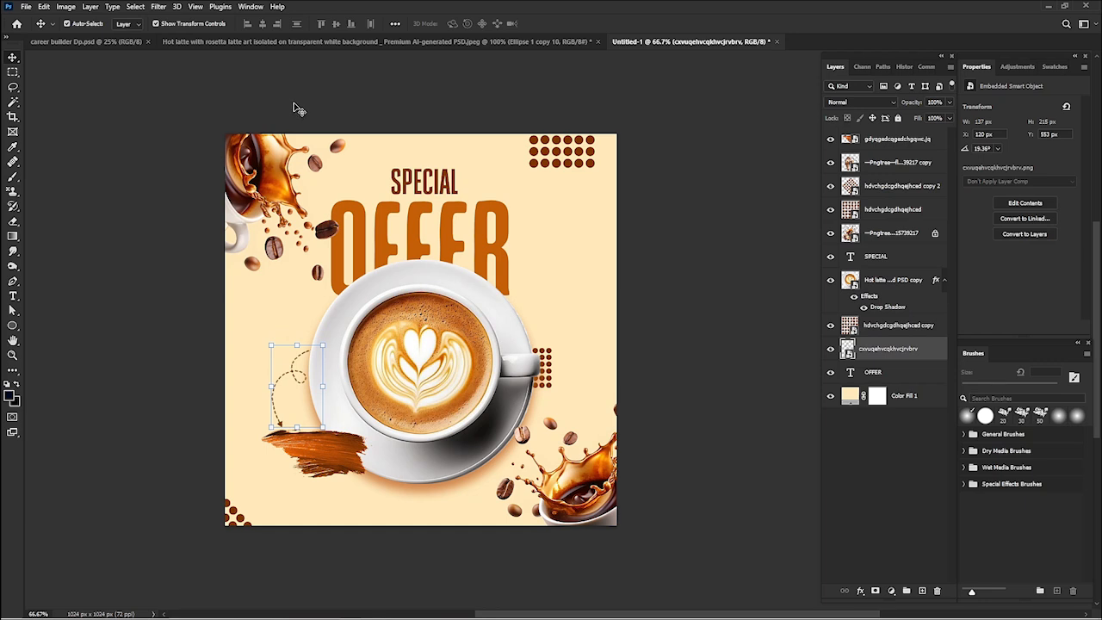
{"action": "left_click", "coordinate": [194, 300]}
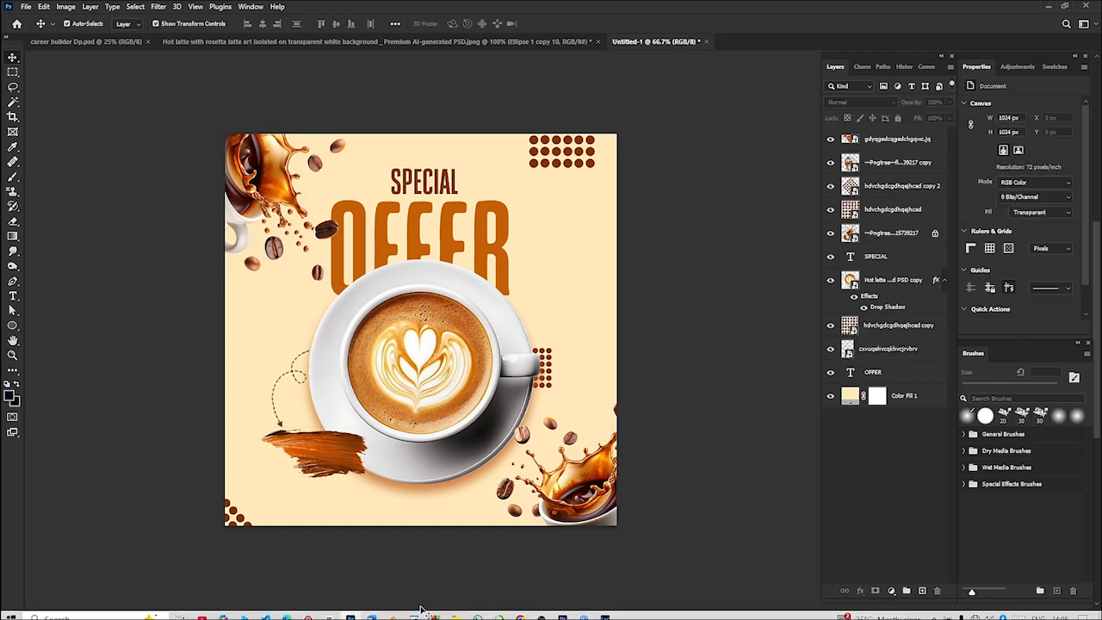
- Shift the upper-left flying coffee cup copy slightly left and down along the canvas edge
{"action": "left_click_drag", "start_coordinate": [273, 207], "coordinate": [264, 218]}
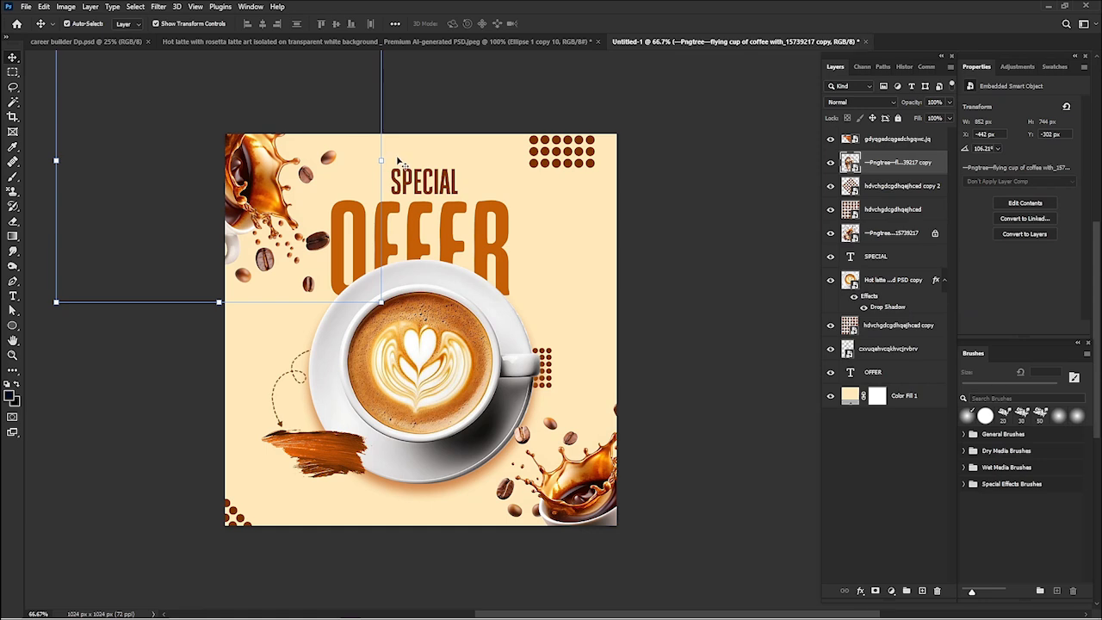
- Rotate the upper-left flying coffee cup copy to about 117.5° and deselect it
{"action": "left_click_drag", "start_coordinate": [392, 159], "coordinate": [395, 192]}
{"action": "left_click_drag", "start_coordinate": [228, 151], "coordinate": [234, 150]}
{"action": "key", "text": "Return"}
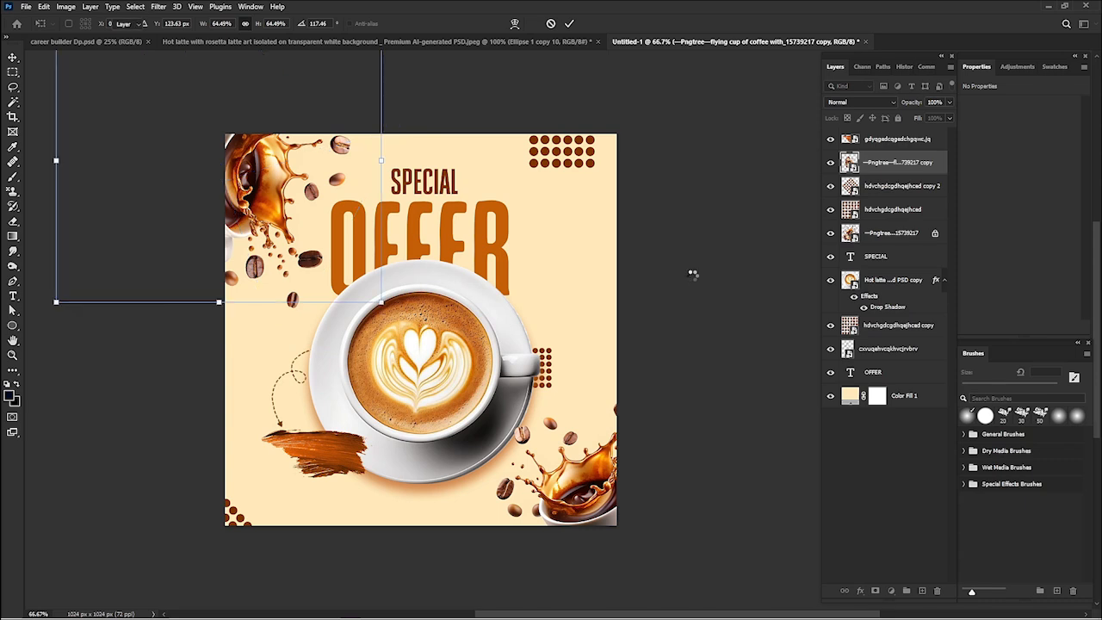
{"action": "left_click", "coordinate": [628, 275]}
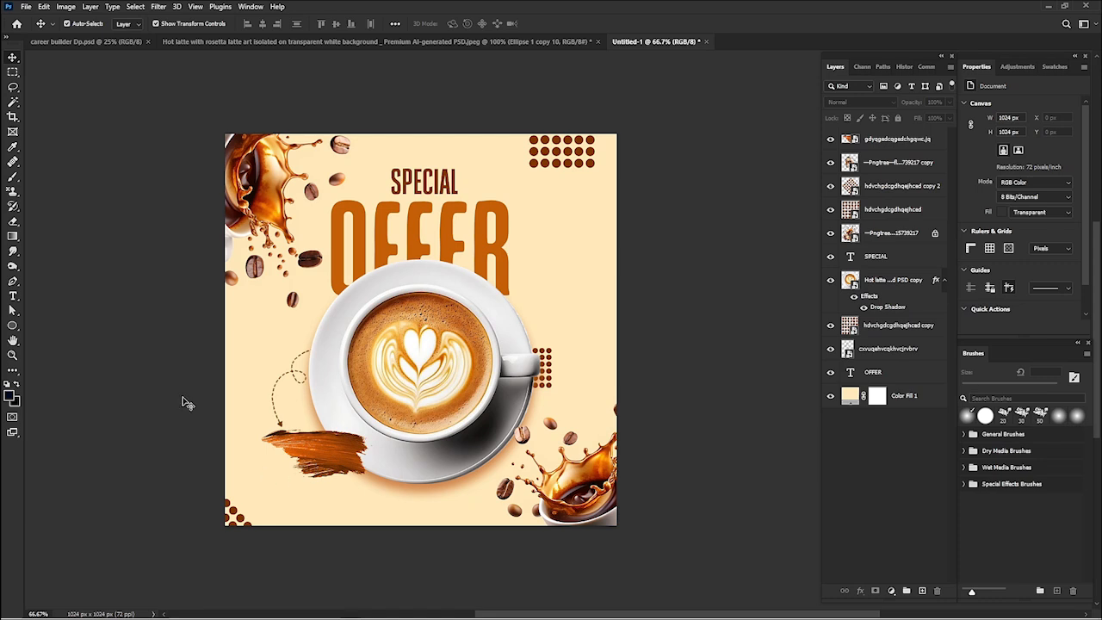
- Add the horizontal text "$10" on the brown brush stroke
{"action": "left_click", "coordinate": [11, 299]}
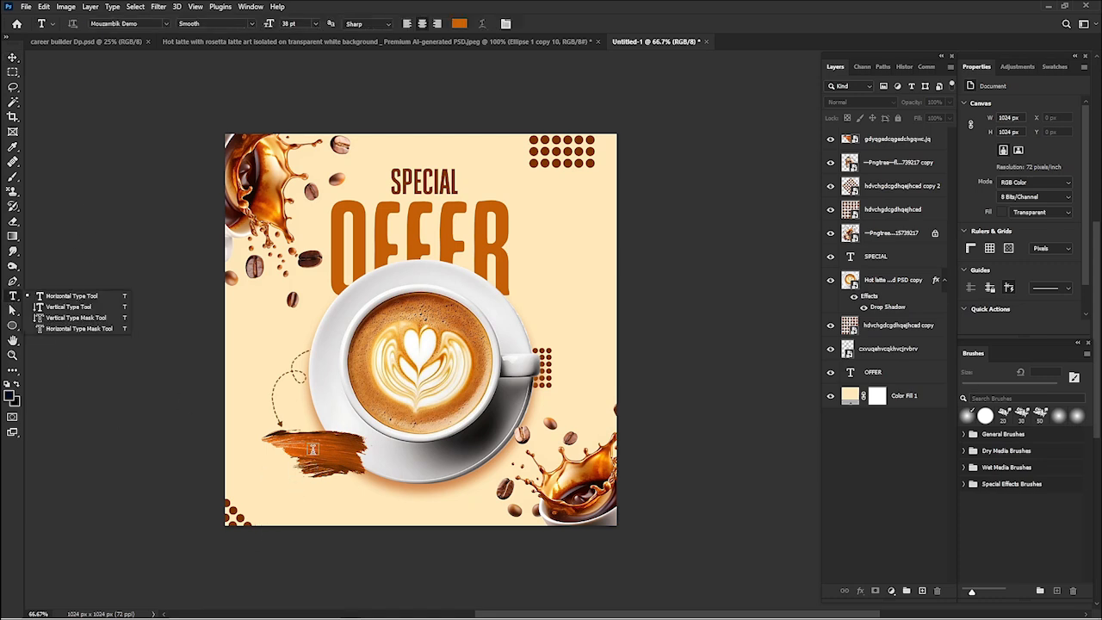
{"action": "left_click", "coordinate": [313, 448]}
{"action": "left_click", "coordinate": [313, 449]}
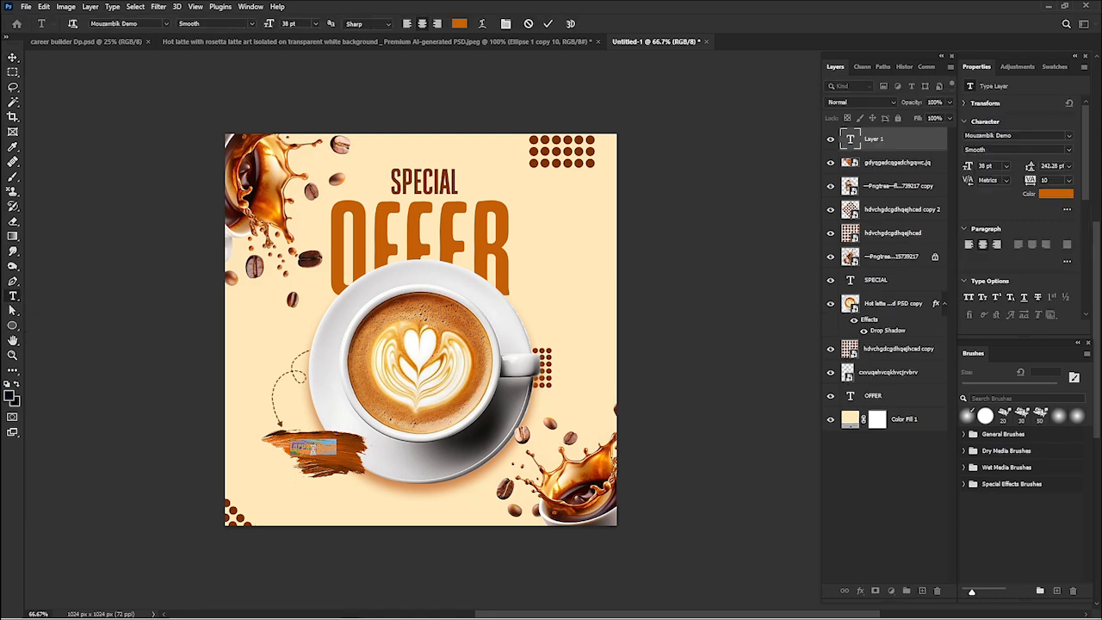
{"action": "key", "text": "BackSpace"}
{"action": "key", "text": "ctrl"}
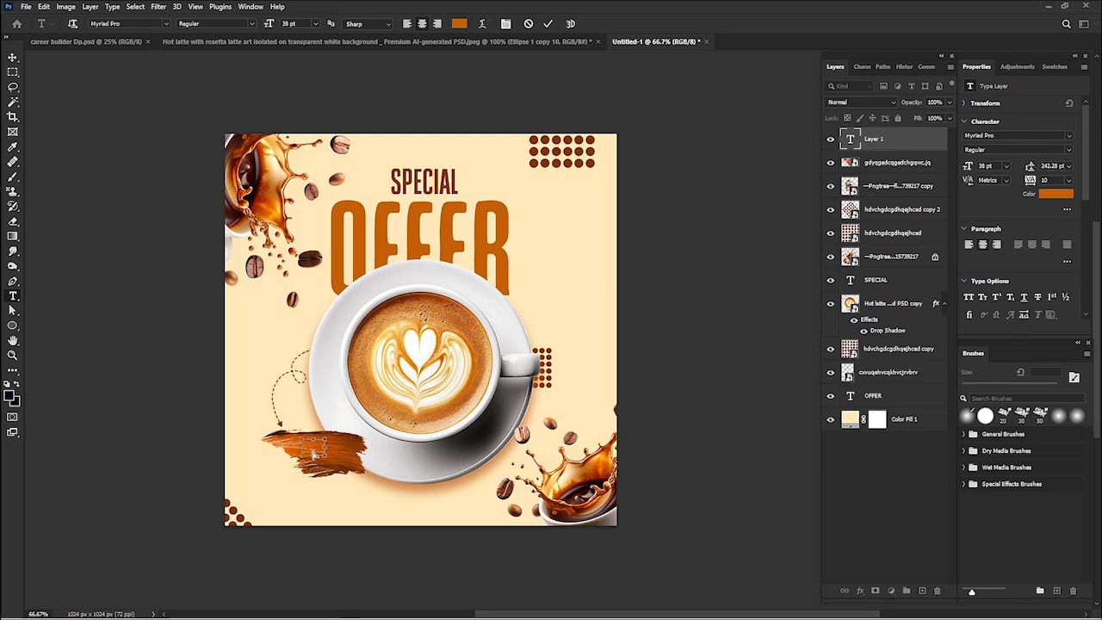
- Color the whole $10 text cream ffe9ba, matching the flyer background
{"action": "key", "text": "ctrl+a"}
{"action": "left_click", "coordinate": [1055, 193]}
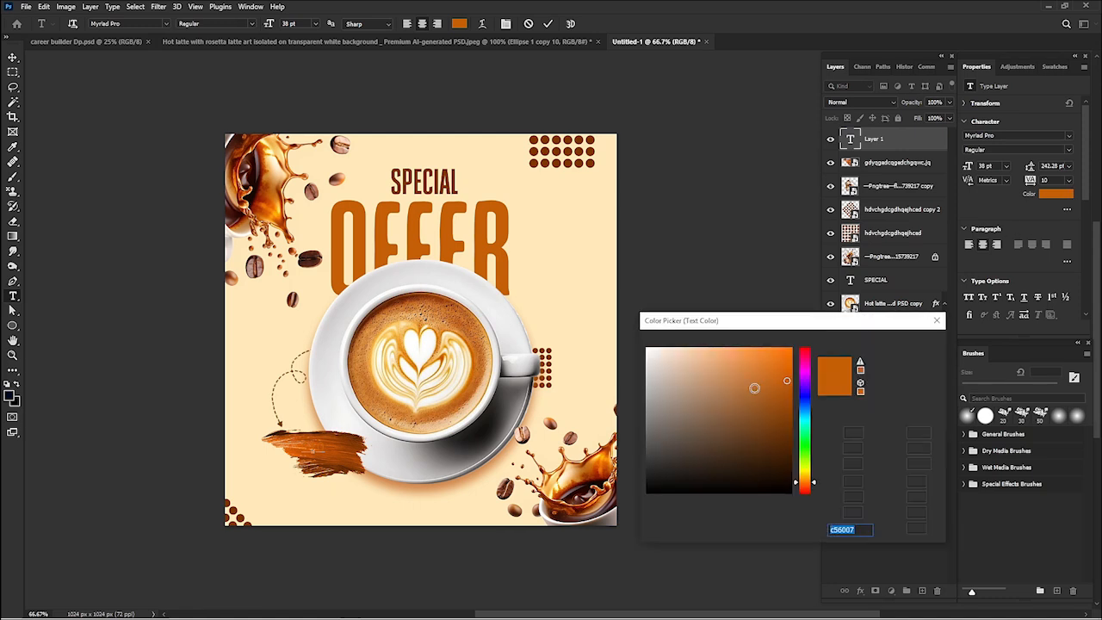
{"action": "type", "text": "ffe9ba"}
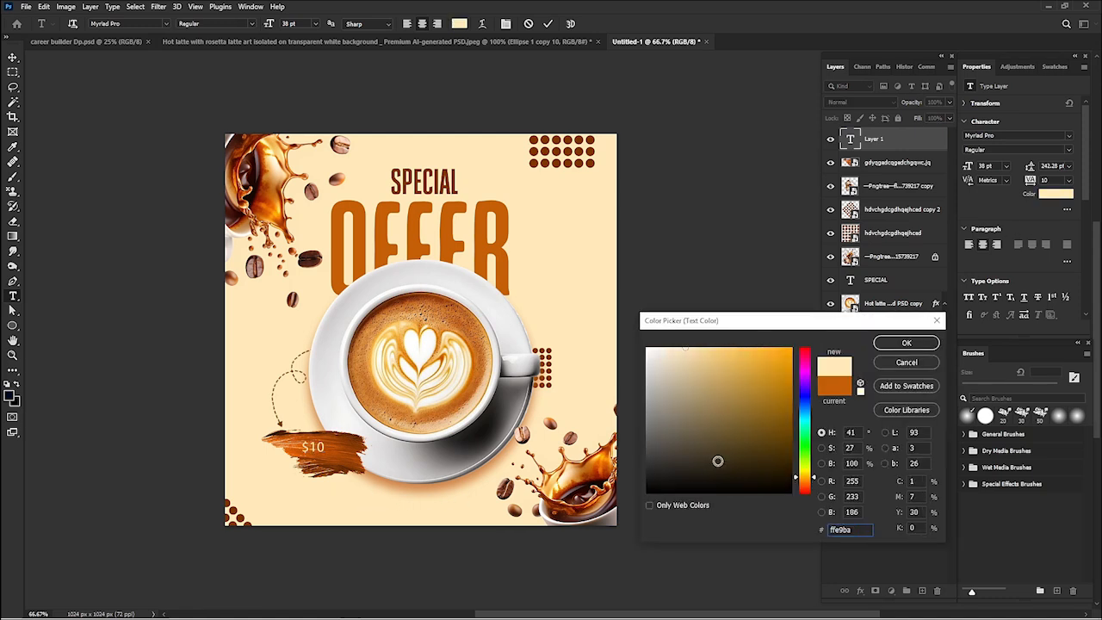
{"action": "left_click_drag", "start_coordinate": [704, 368], "coordinate": [544, 288]}
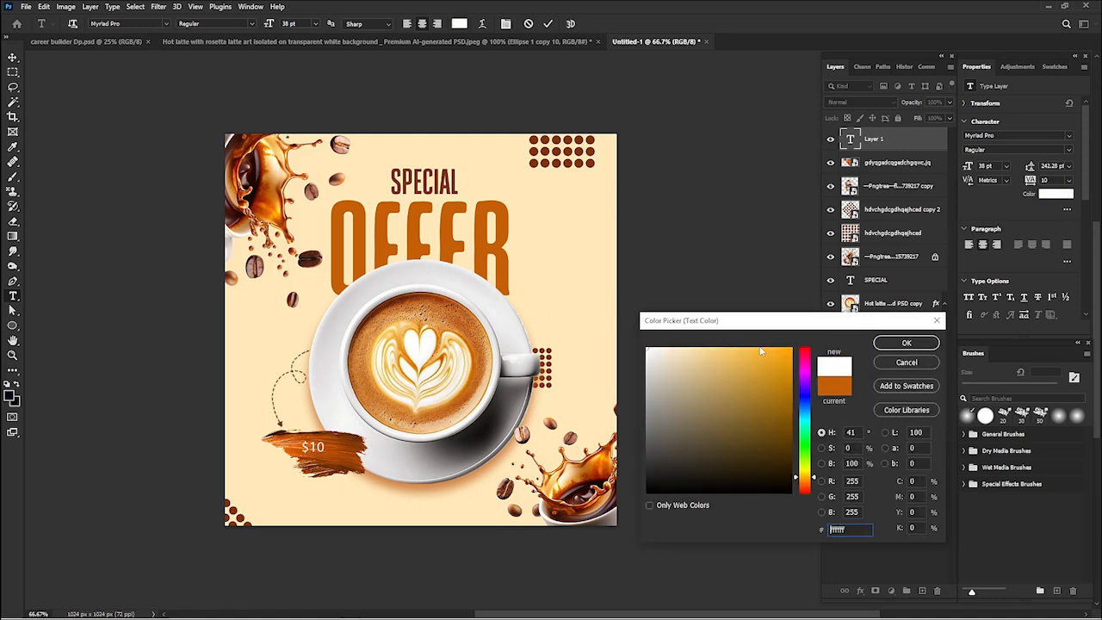
{"action": "left_click", "coordinate": [387, 505]}
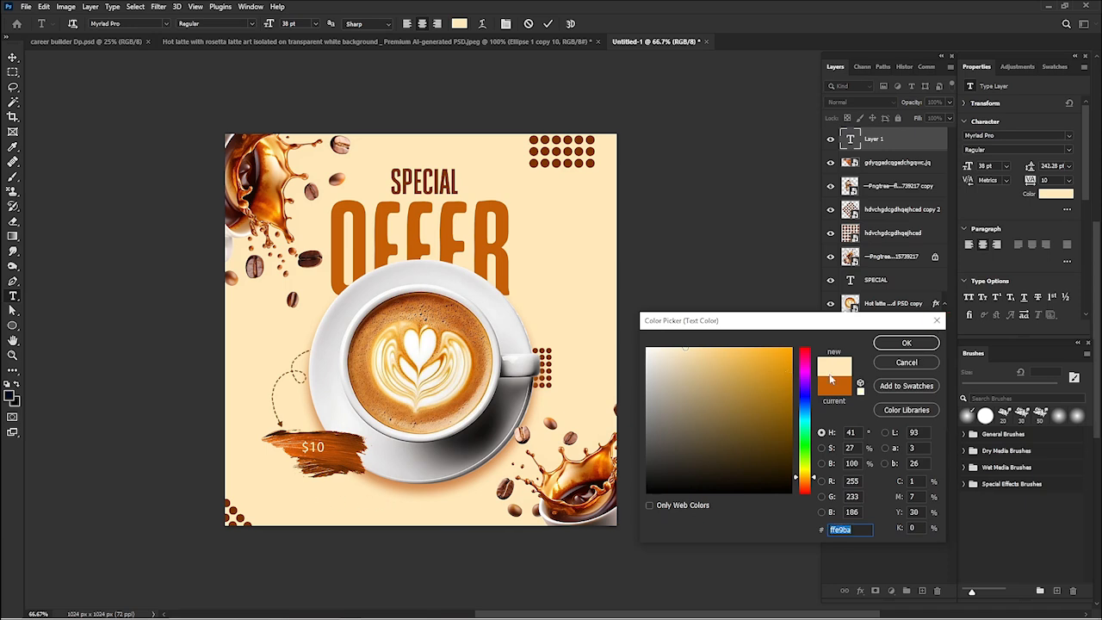
{"action": "left_click", "coordinate": [906, 343]}
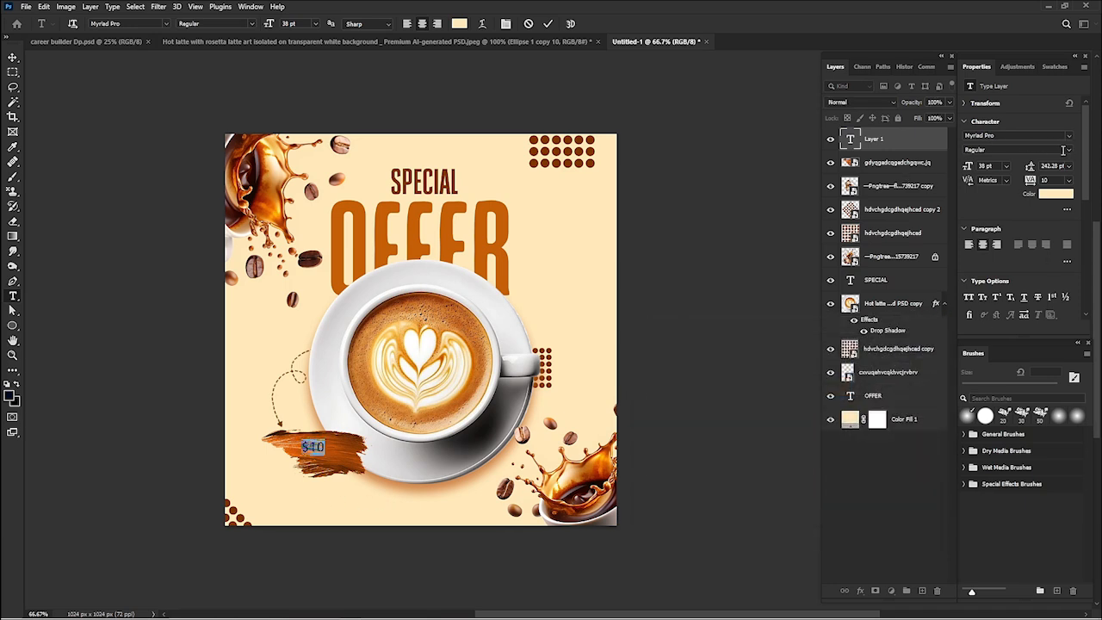
- Try the Mouzambik Demo Smooth and Agale DEMO fonts on the $10 text
{"action": "left_click", "coordinate": [1041, 136]}
{"action": "type", "text": "mou"}
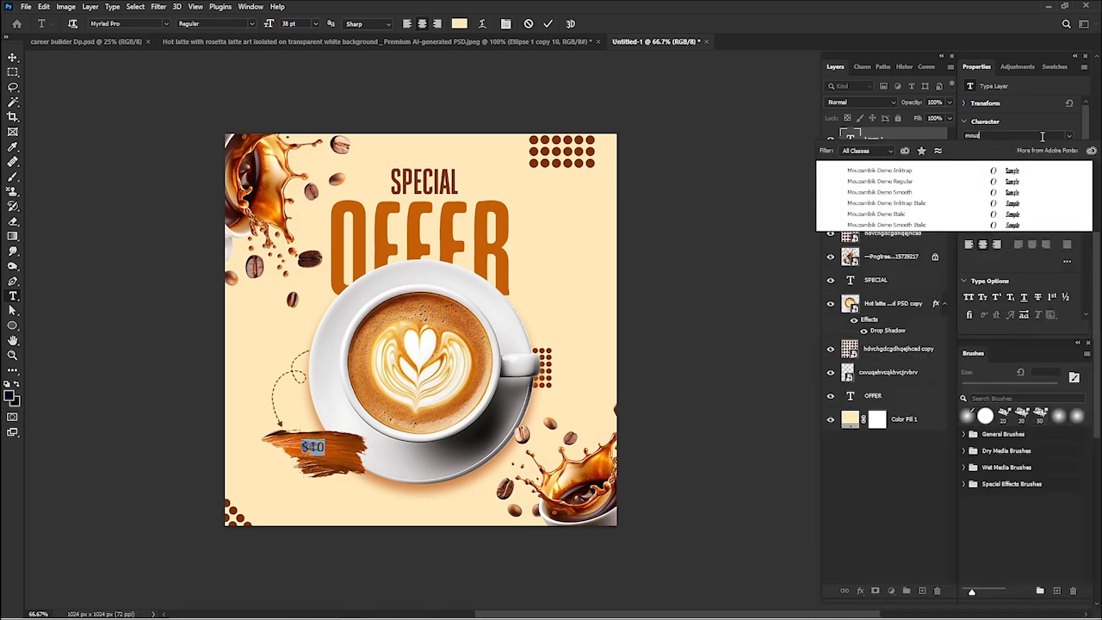
{"action": "type", "text": "zambik De"}
{"action": "left_click", "coordinate": [1029, 193]}
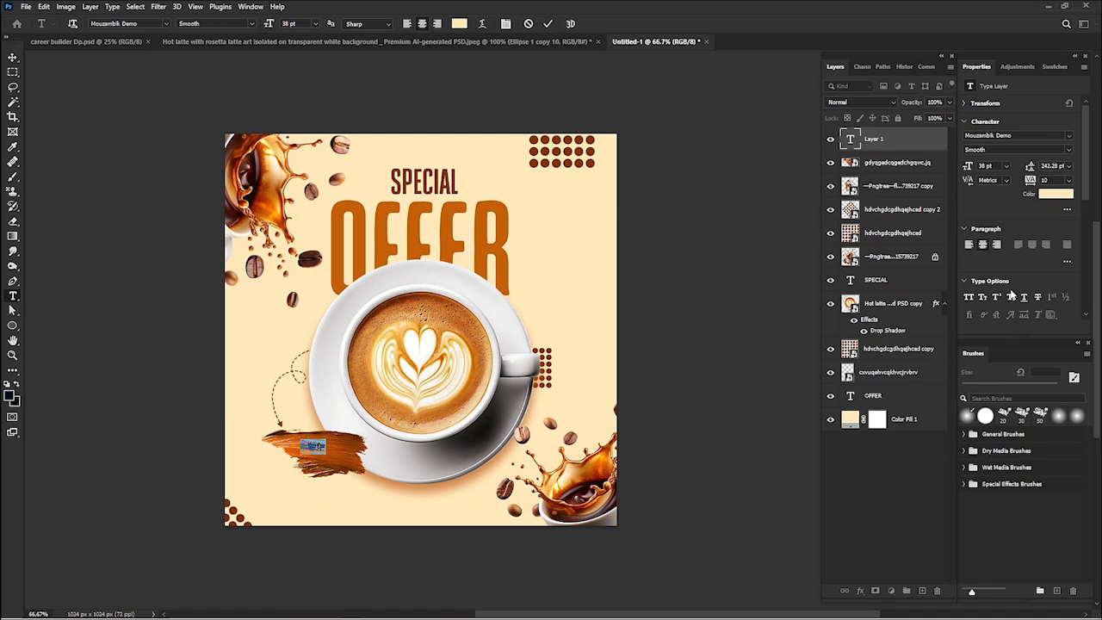
{"action": "left_click", "coordinate": [1021, 134]}
{"action": "left_click", "coordinate": [1070, 137]}
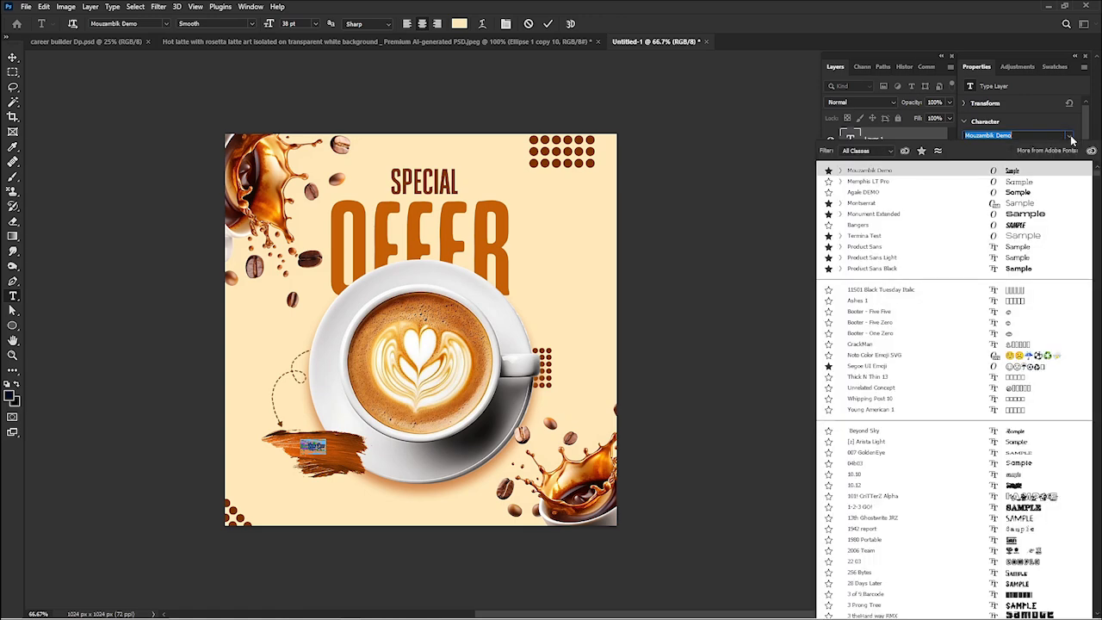
{"action": "left_click", "coordinate": [1037, 194]}
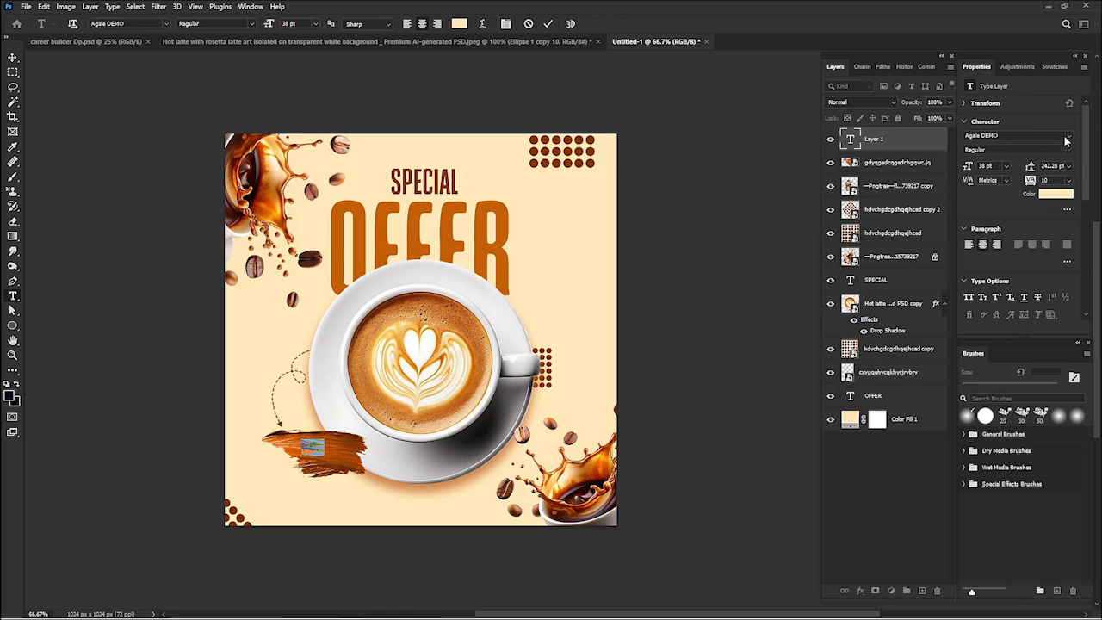
- Set the $10 text in Bangers and enlarge it to about 200%, centered on the brush stroke
{"action": "left_click", "coordinate": [1067, 139]}
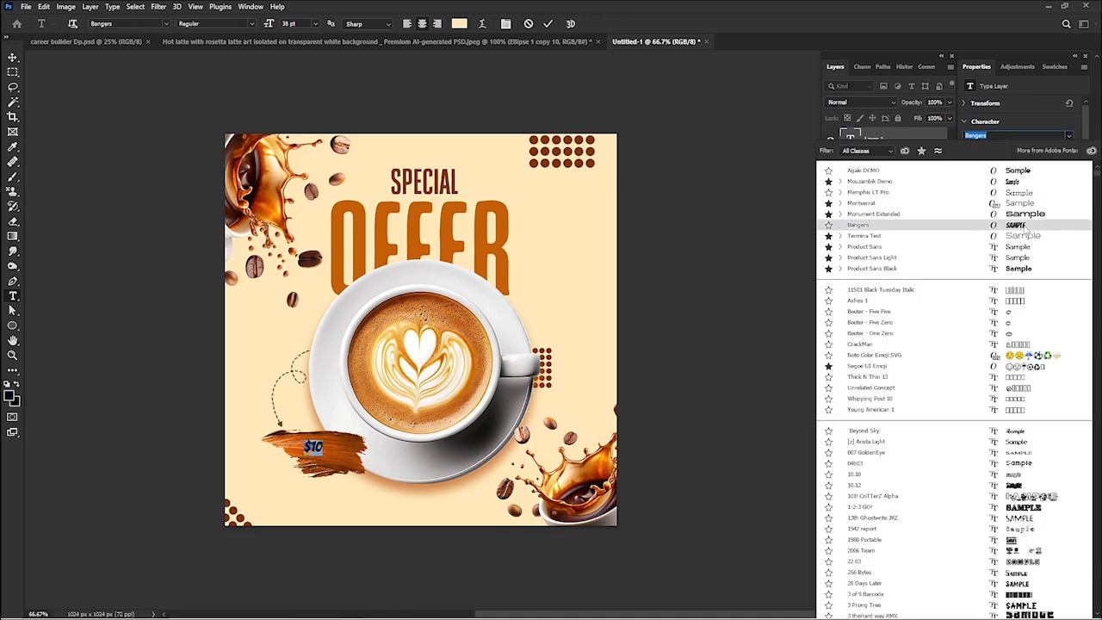
{"action": "left_click", "coordinate": [1022, 227]}
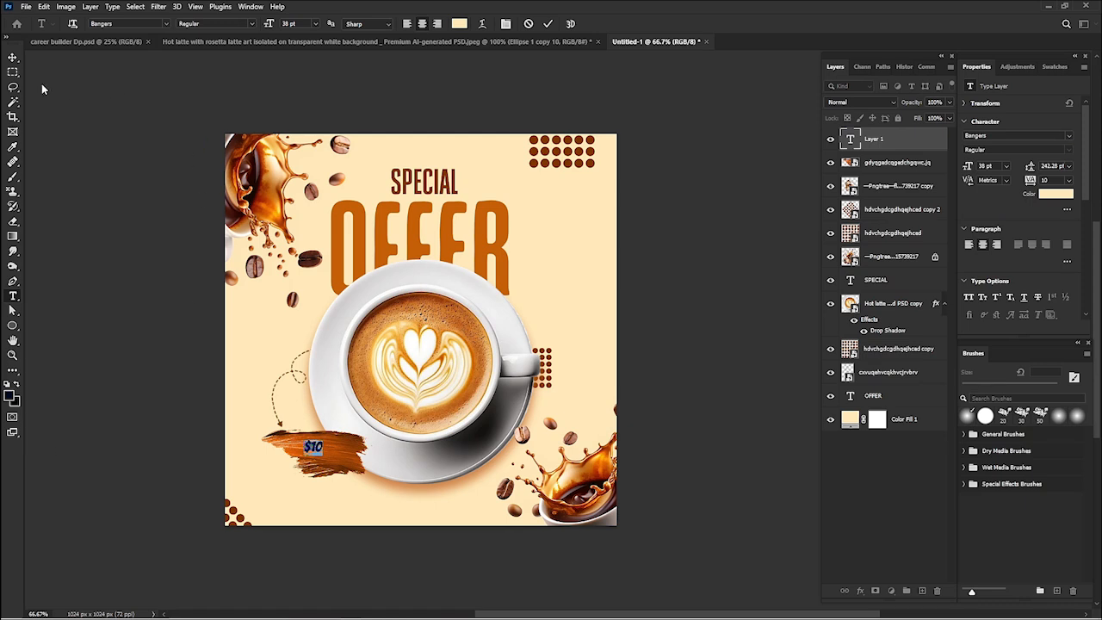
{"action": "left_click", "coordinate": [13, 56]}
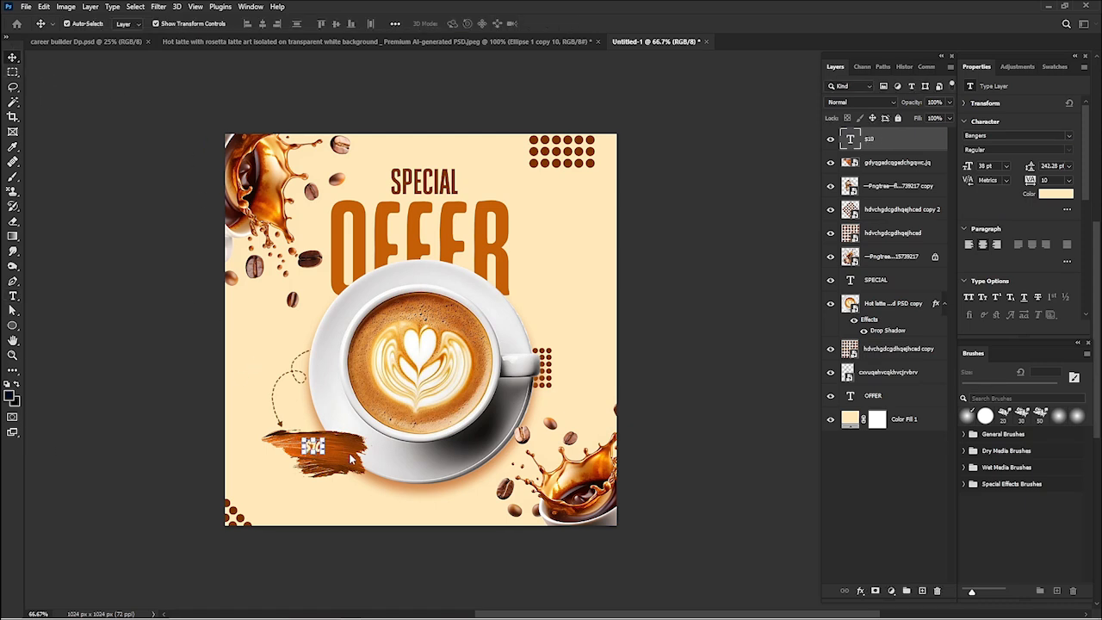
{"action": "key", "text": "ctrl+t"}
{"action": "mouse_move", "coordinate": [327, 456]}
{"action": "left_mouse_down"}
{"action": "mouse_move", "coordinate": [344, 471]}
{"action": "mouse_move", "coordinate": [330, 455]}
{"action": "left_mouse_up"}
{"action": "key", "text": "Return"}
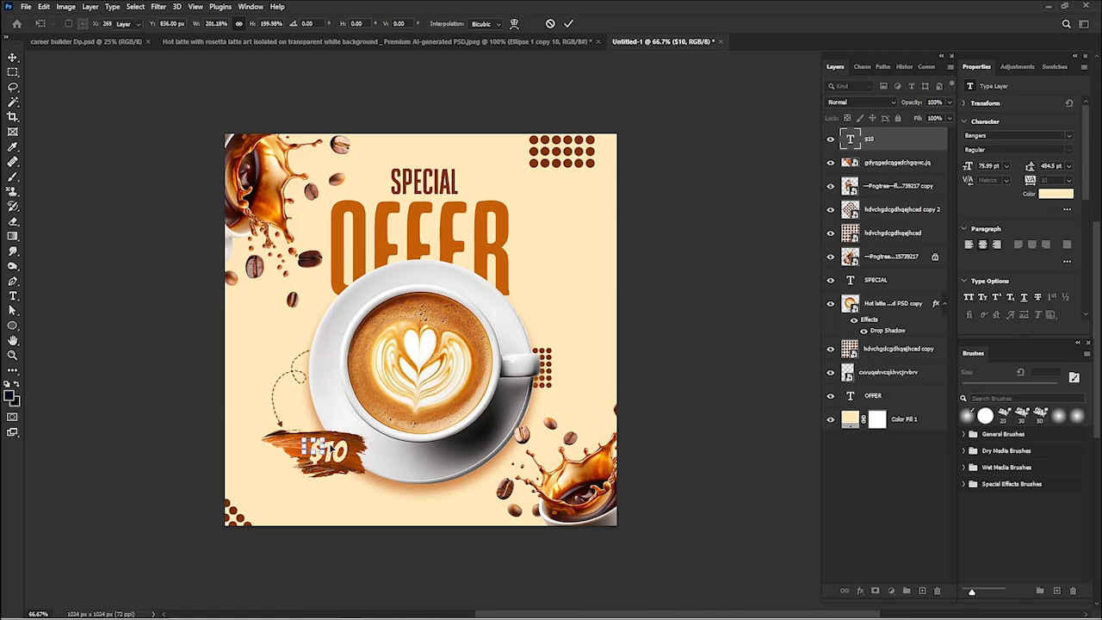
{"action": "key", "text": "ctrl+minus"}
{"action": "key", "text": "ctrl+minus"}
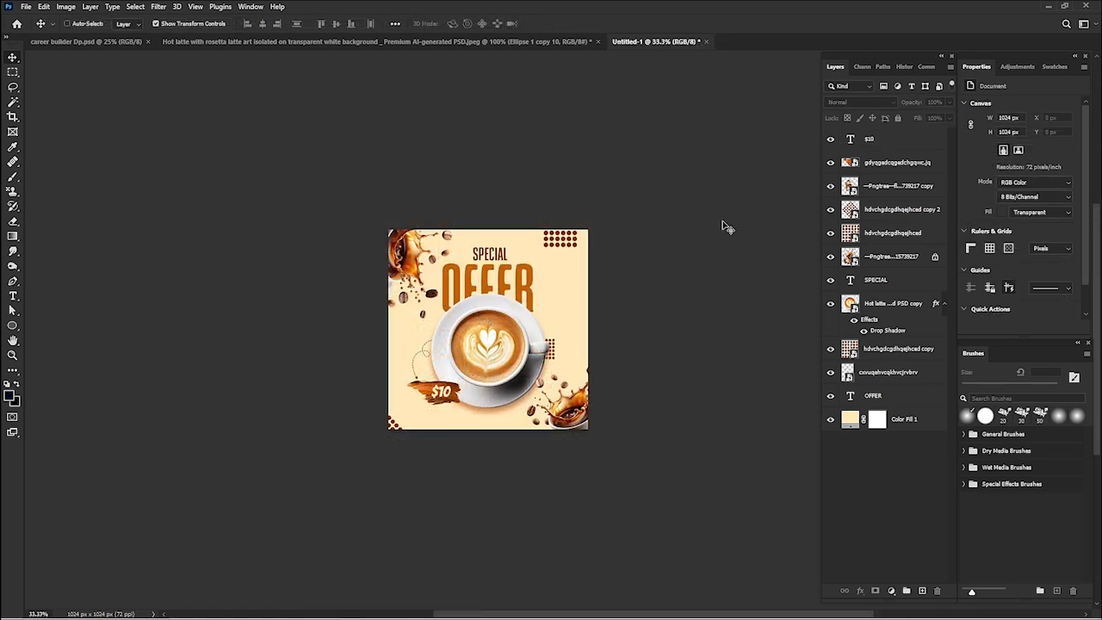
{"action": "key", "text": "ctrl+plus"}
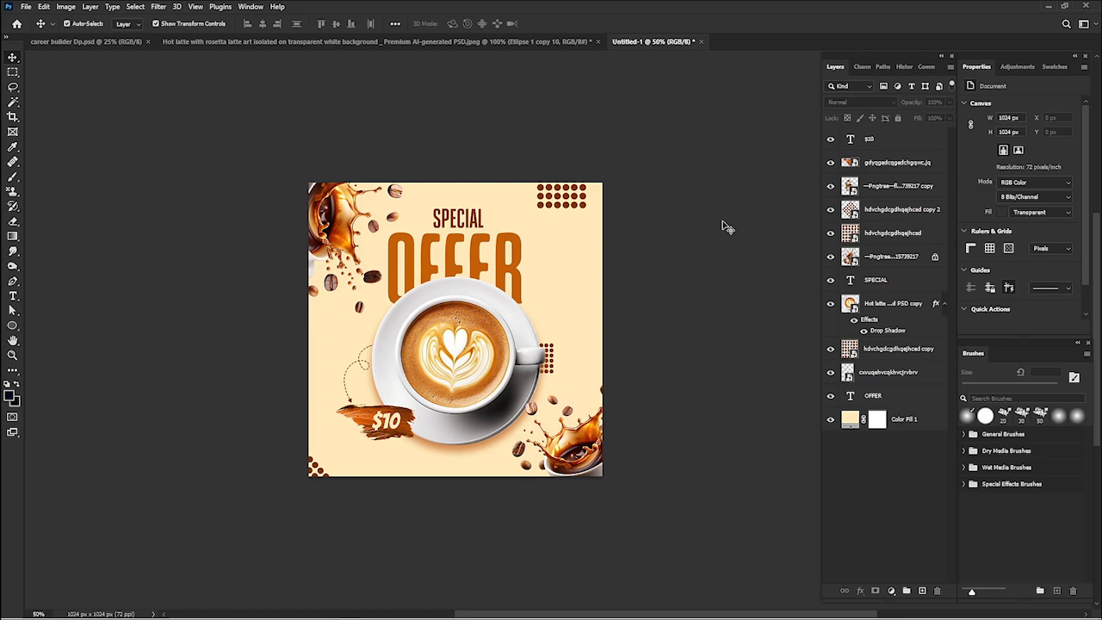
{"action": "key", "text": "ctrl+plus"}
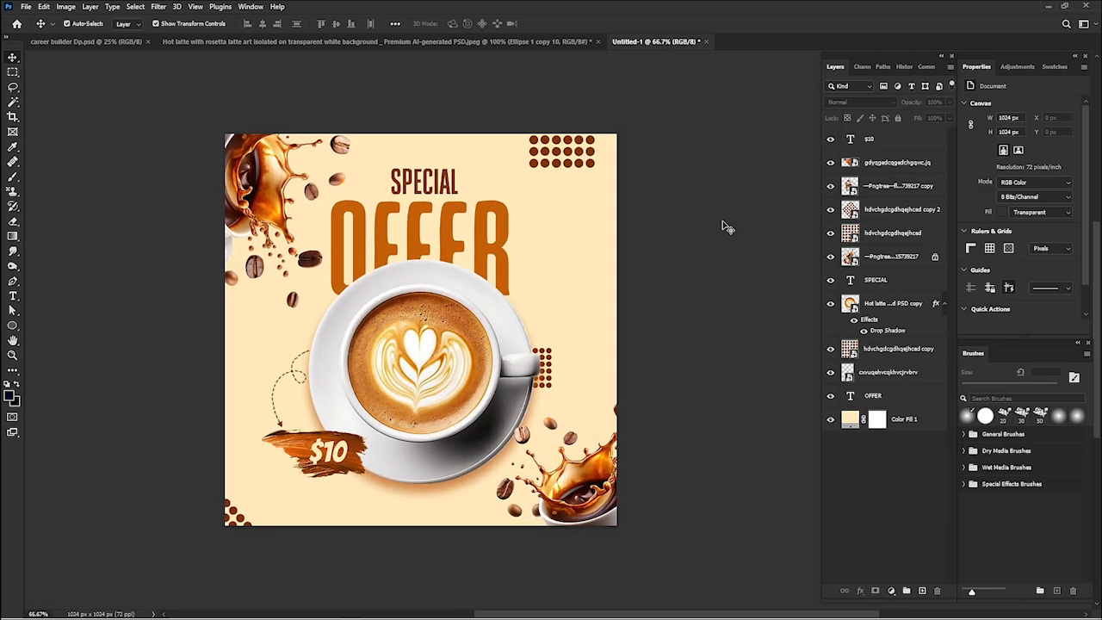
{"action": "key", "text": "ctrl+plus"}
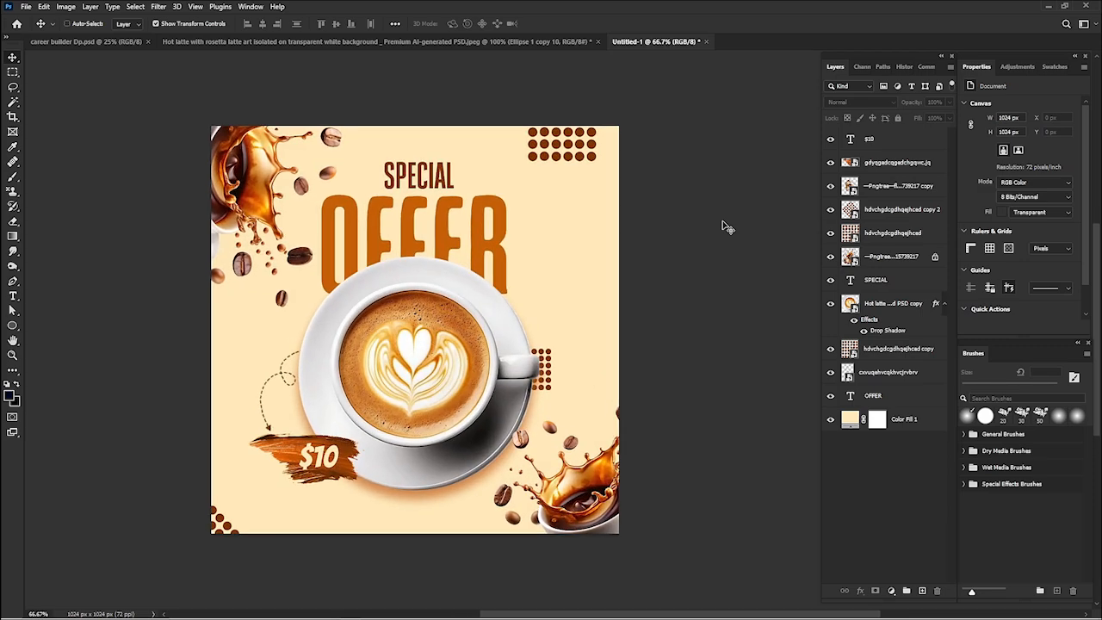